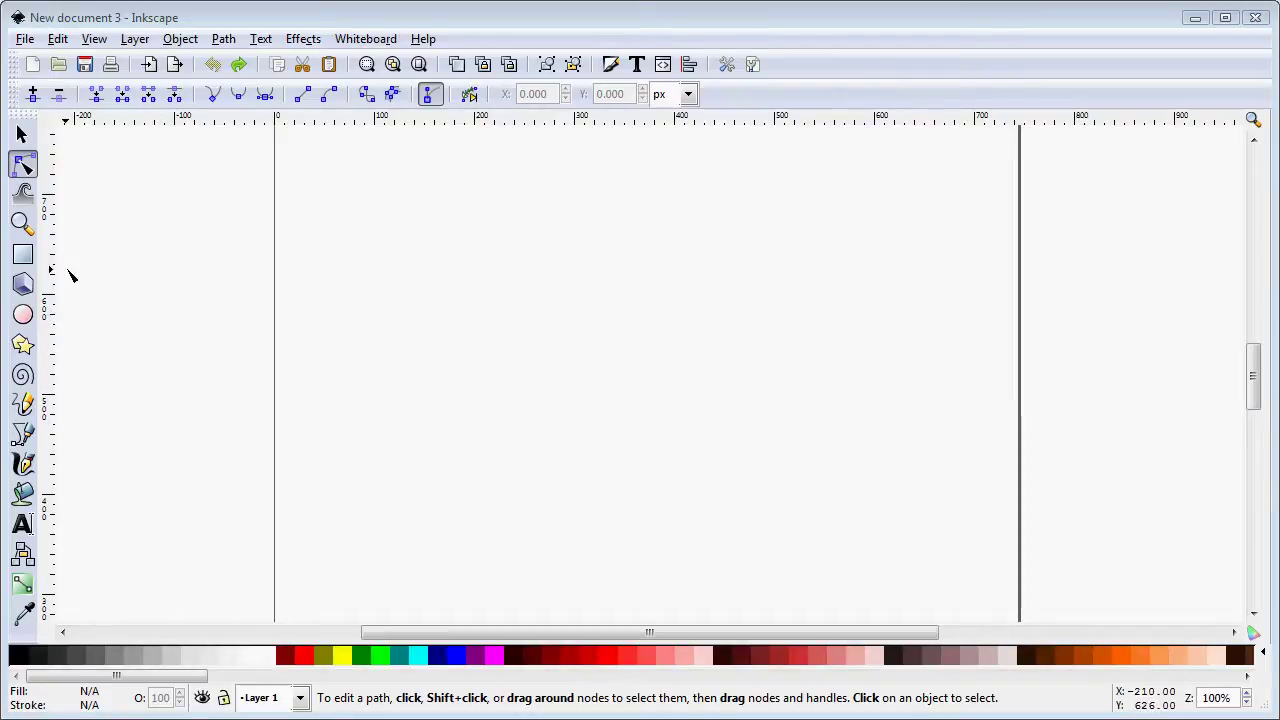
Draw a 500 × 96 px red rectangle near the middle of the page
click(23, 255)
drag(347, 293, 847, 389)
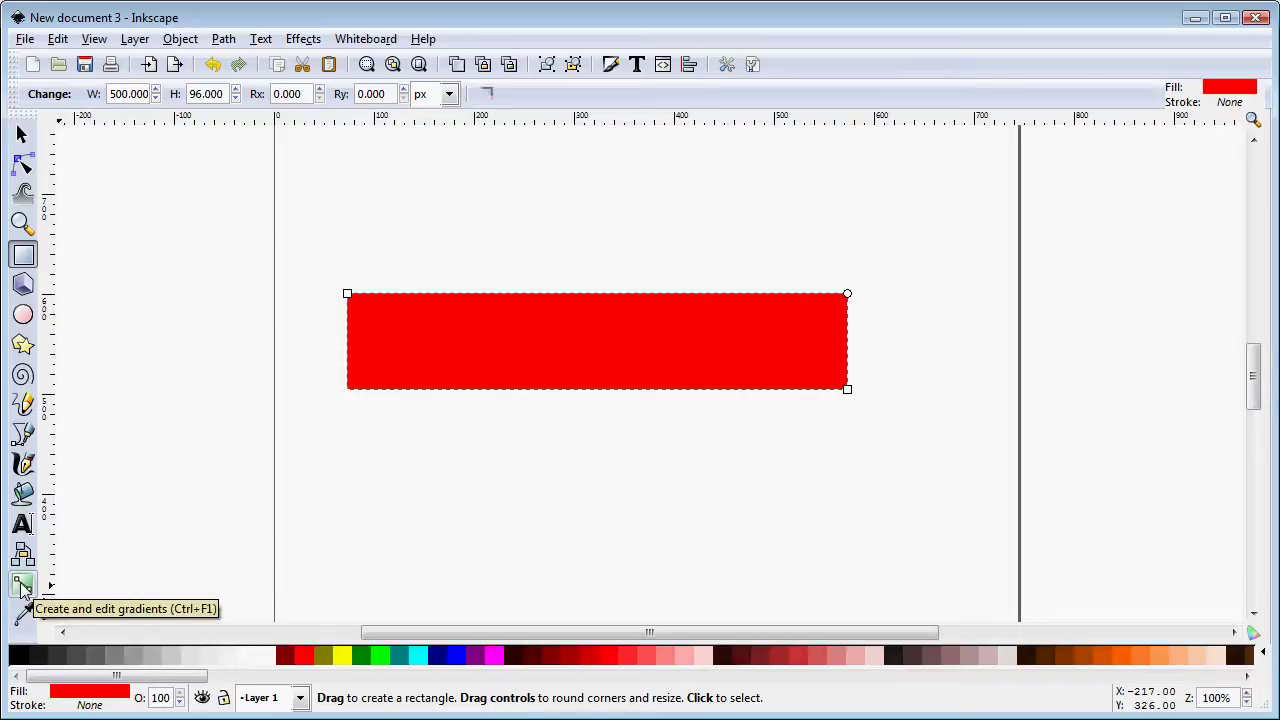
Apply a horizontal linear gradient from solid red at the left edge to transparent at the right
click(22, 588)
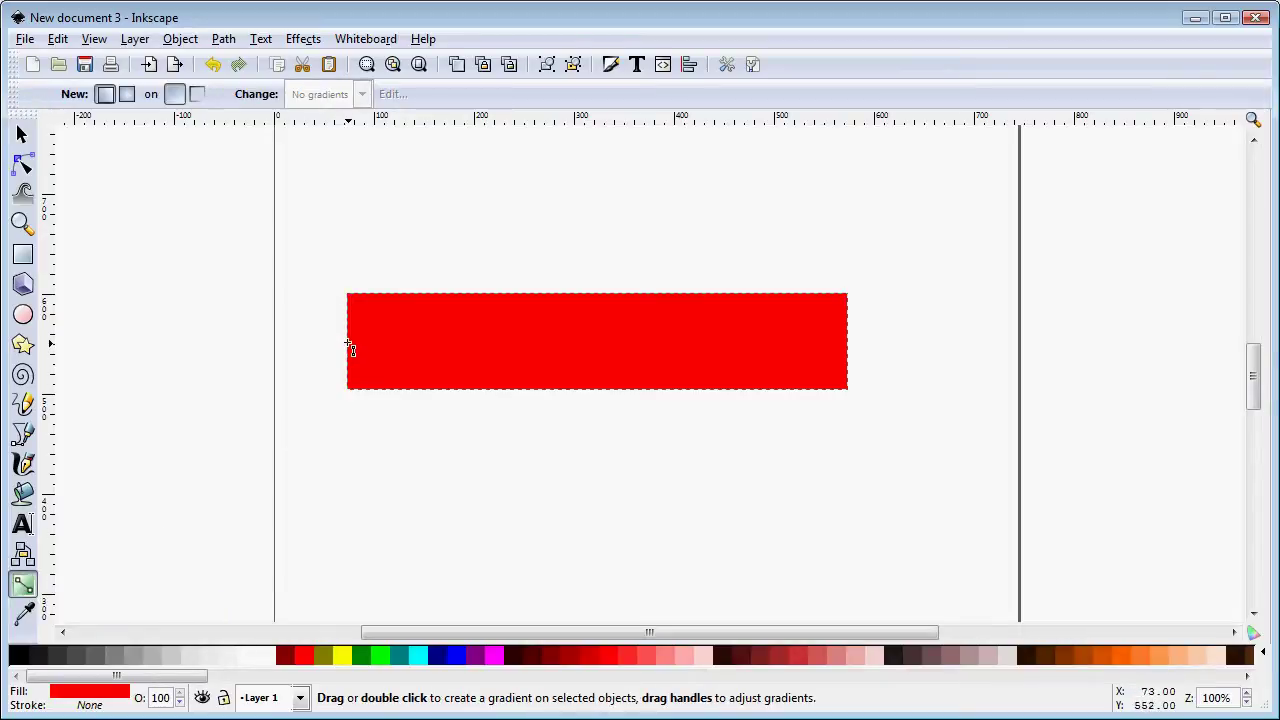
drag(349, 346, 847, 343)
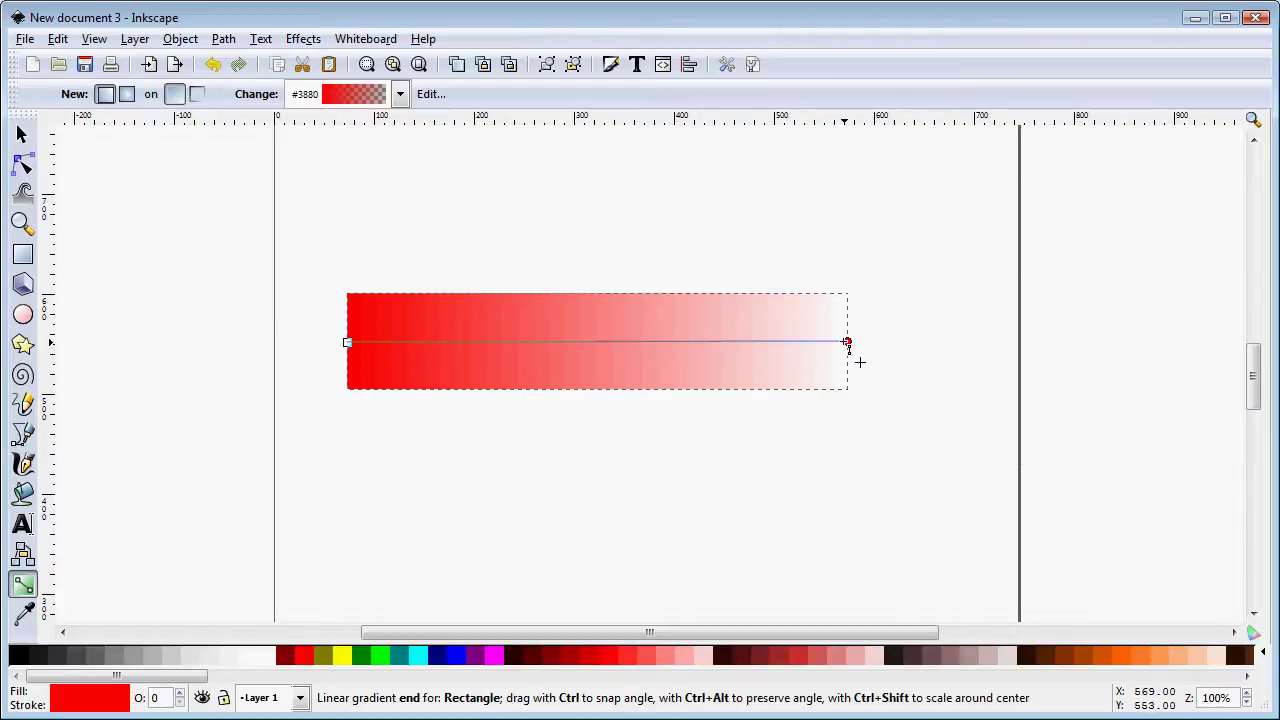
mouse_move(848, 343)
mouse_down()
mouse_move(737, 343)
mouse_move(848, 343)
mouse_up()
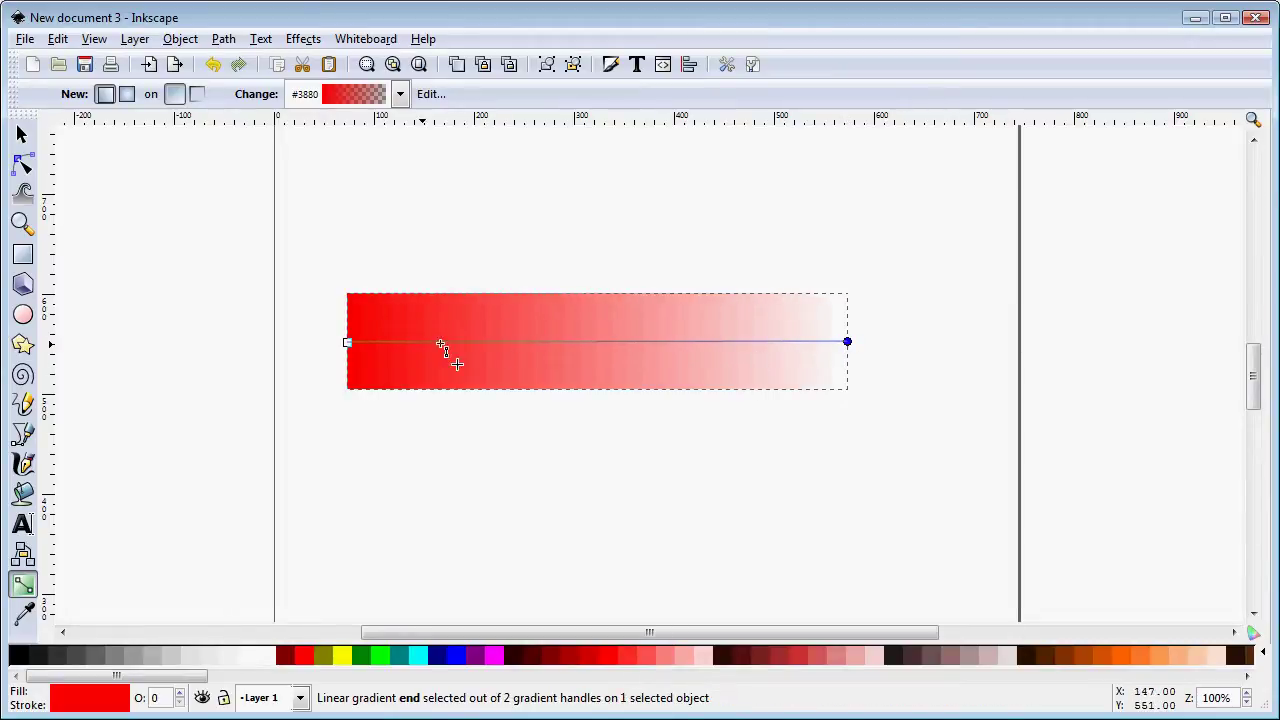
drag(352, 344, 447, 342)
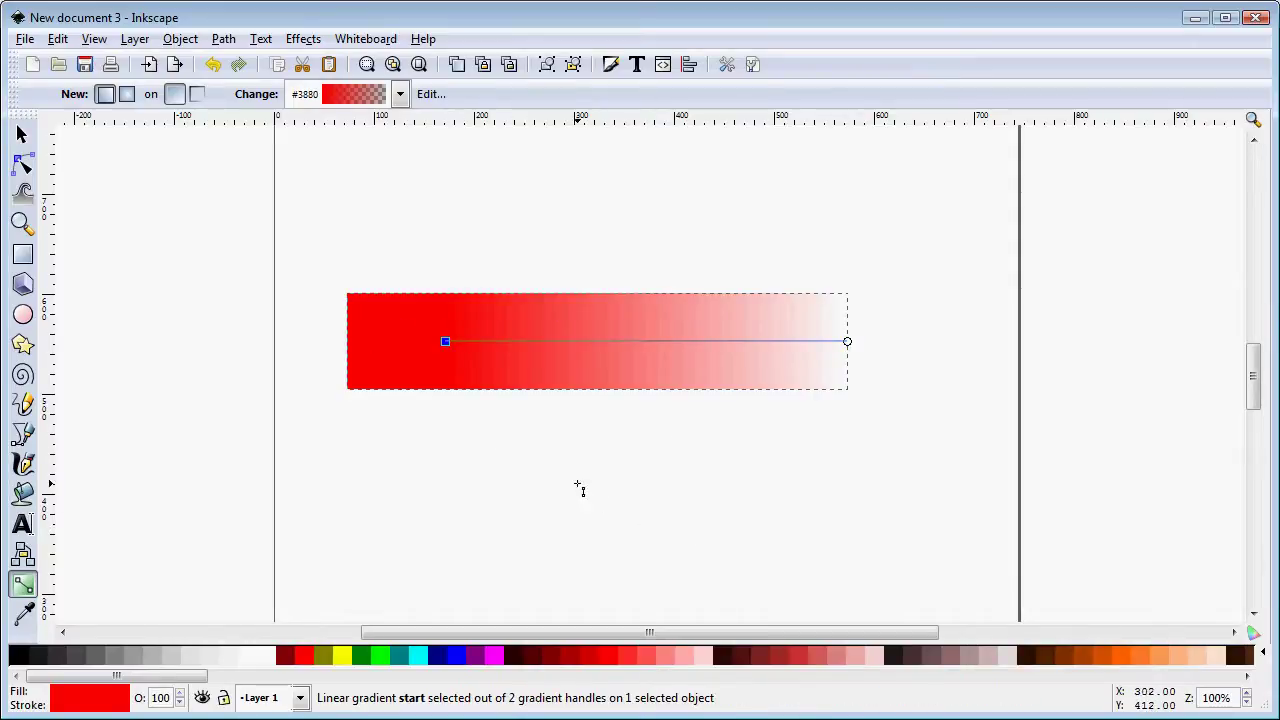
drag(444, 342, 347, 342)
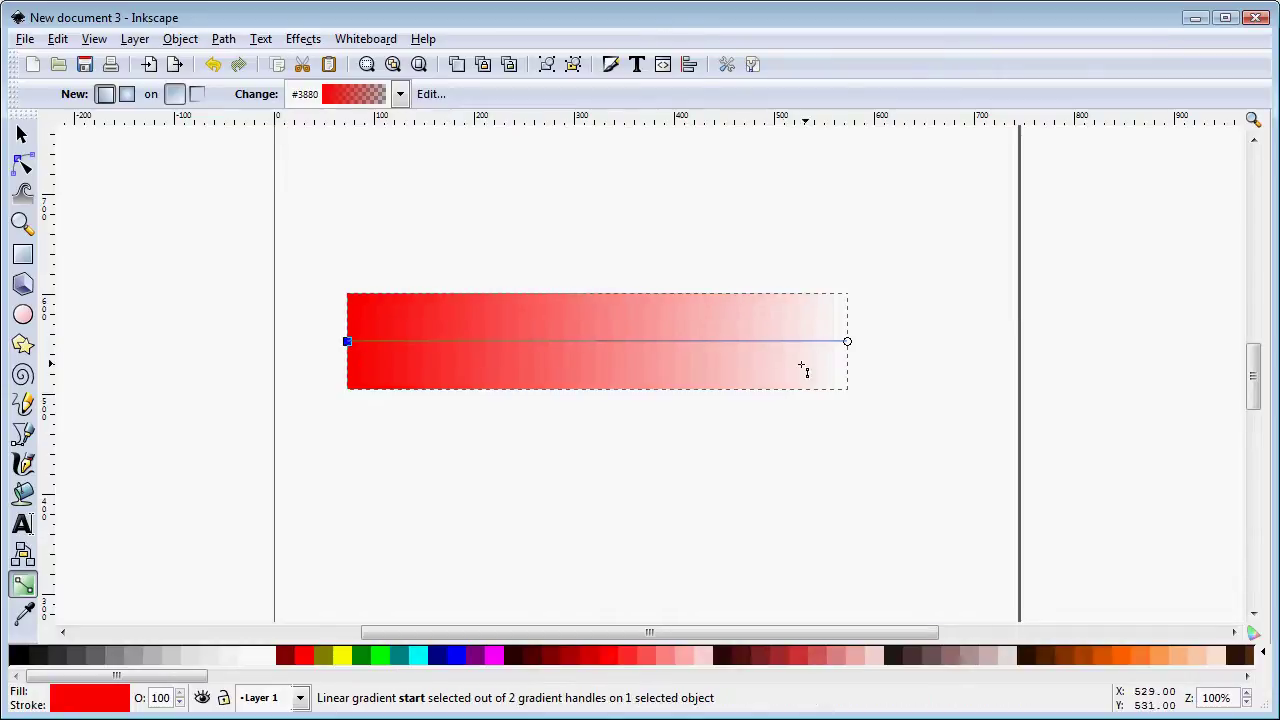
Swap the gradient's start and end handles so it runs level from transparent at left to red at right
drag(847, 342, 707, 389)
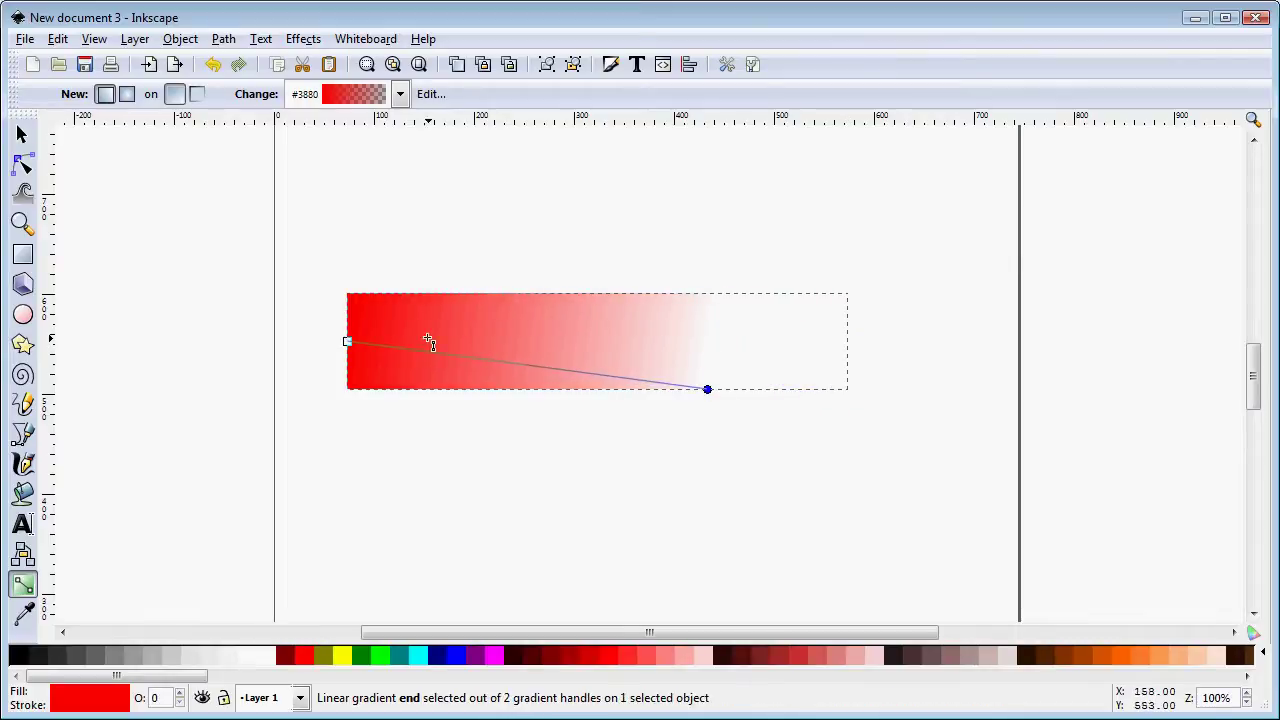
drag(347, 342, 597, 296)
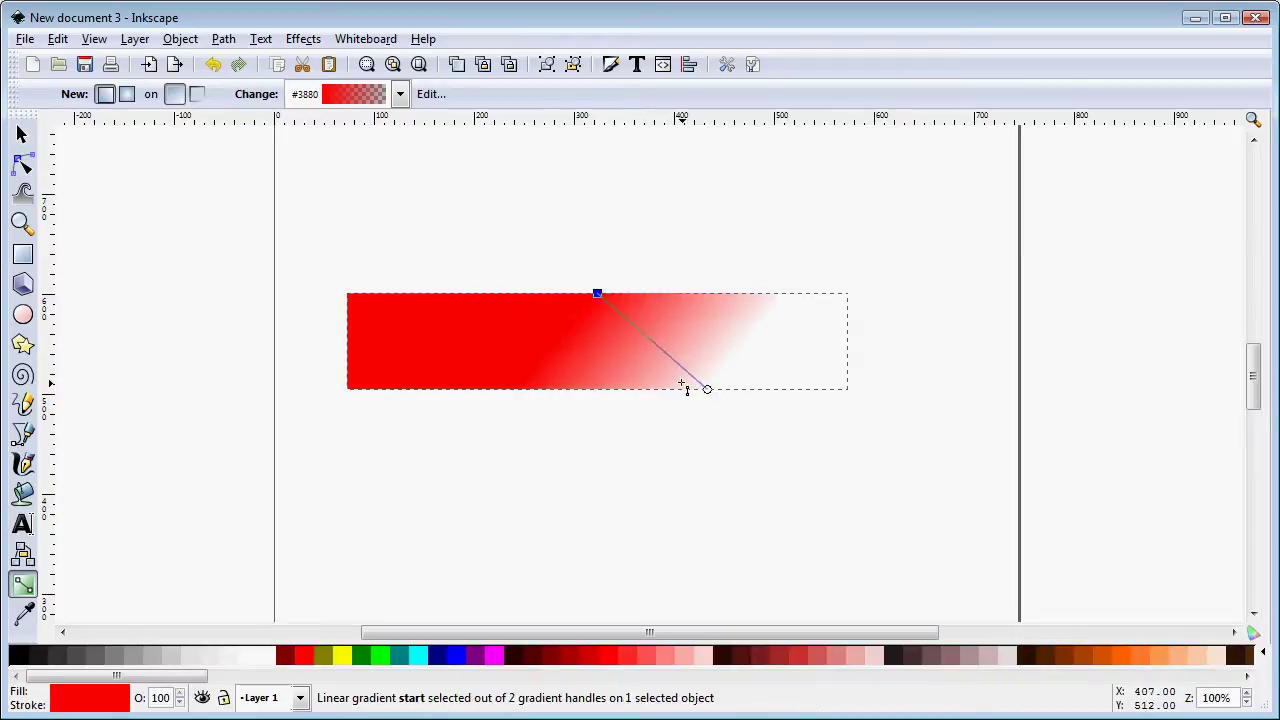
drag(723, 409, 612, 409)
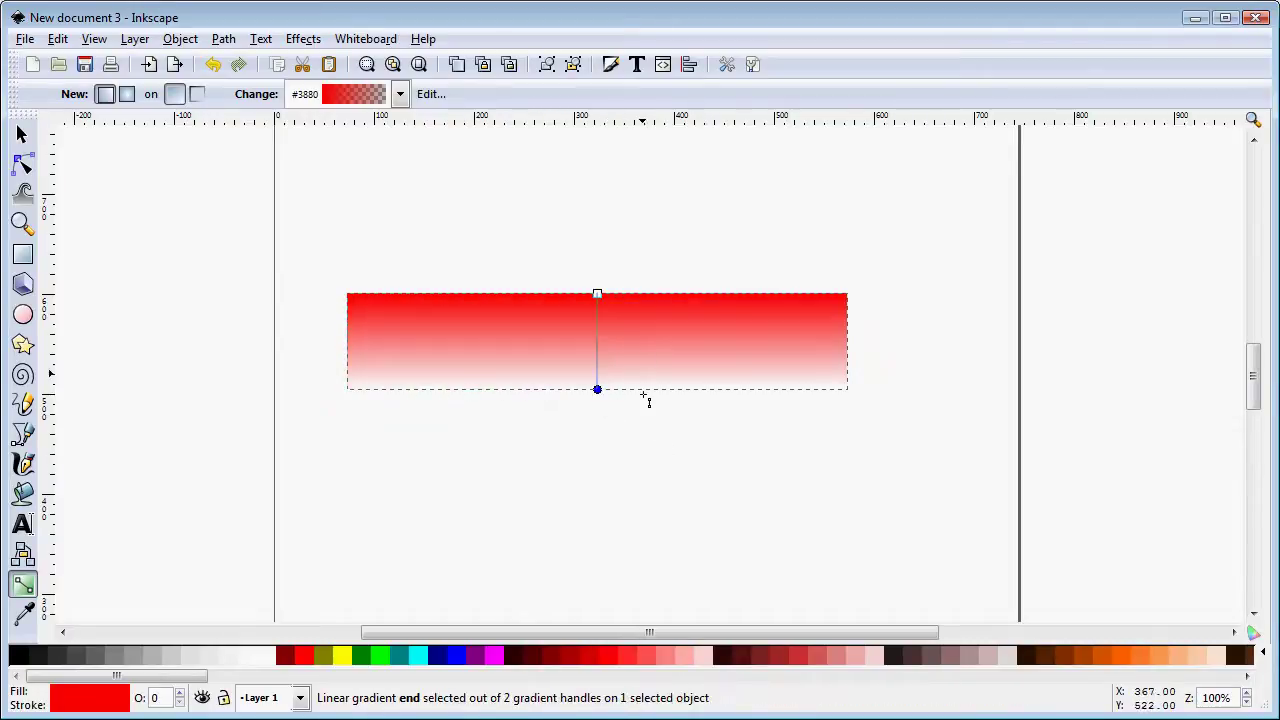
drag(597, 295, 846, 343)
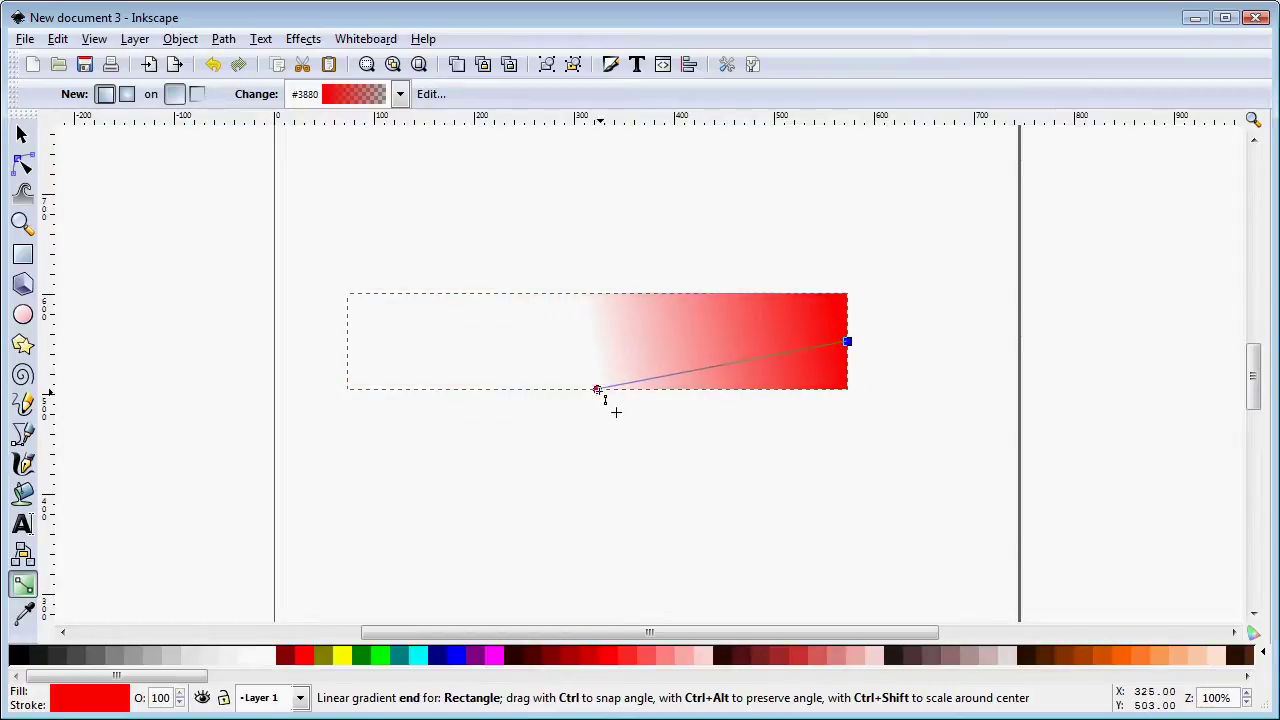
drag(597, 389, 349, 348)
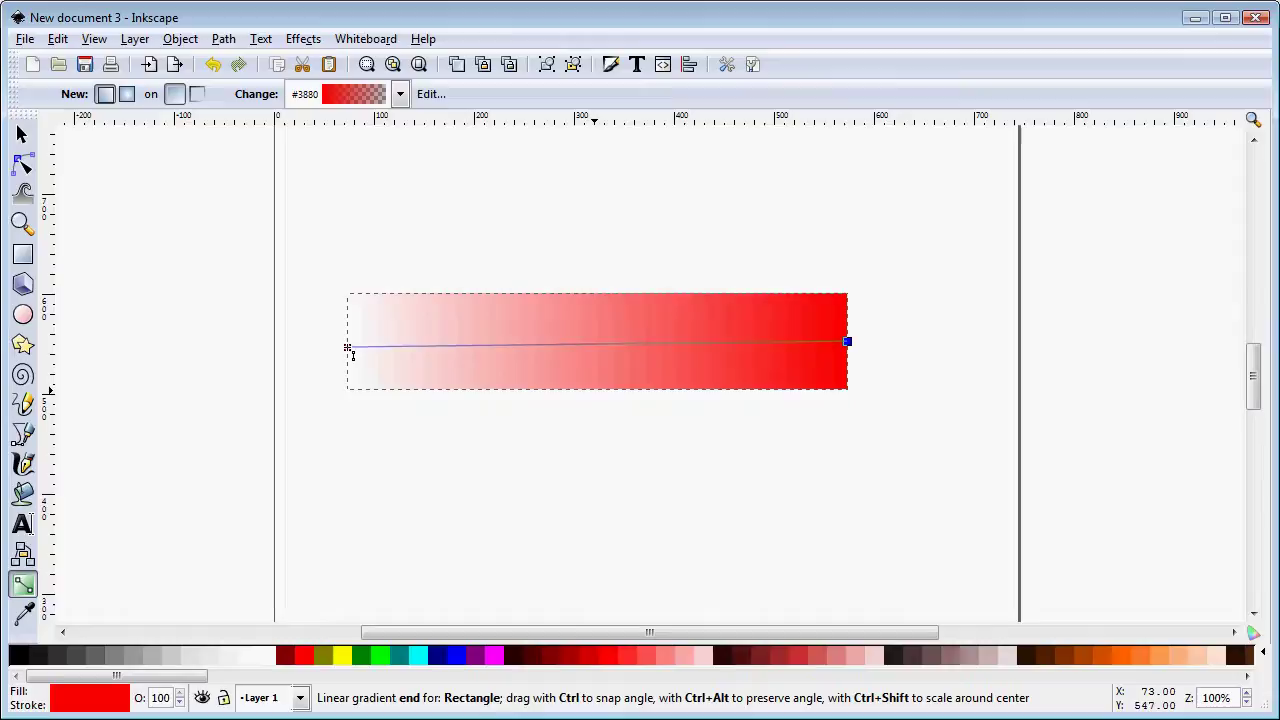
click(348, 347)
key(Up)
key(Up)
key(Up)
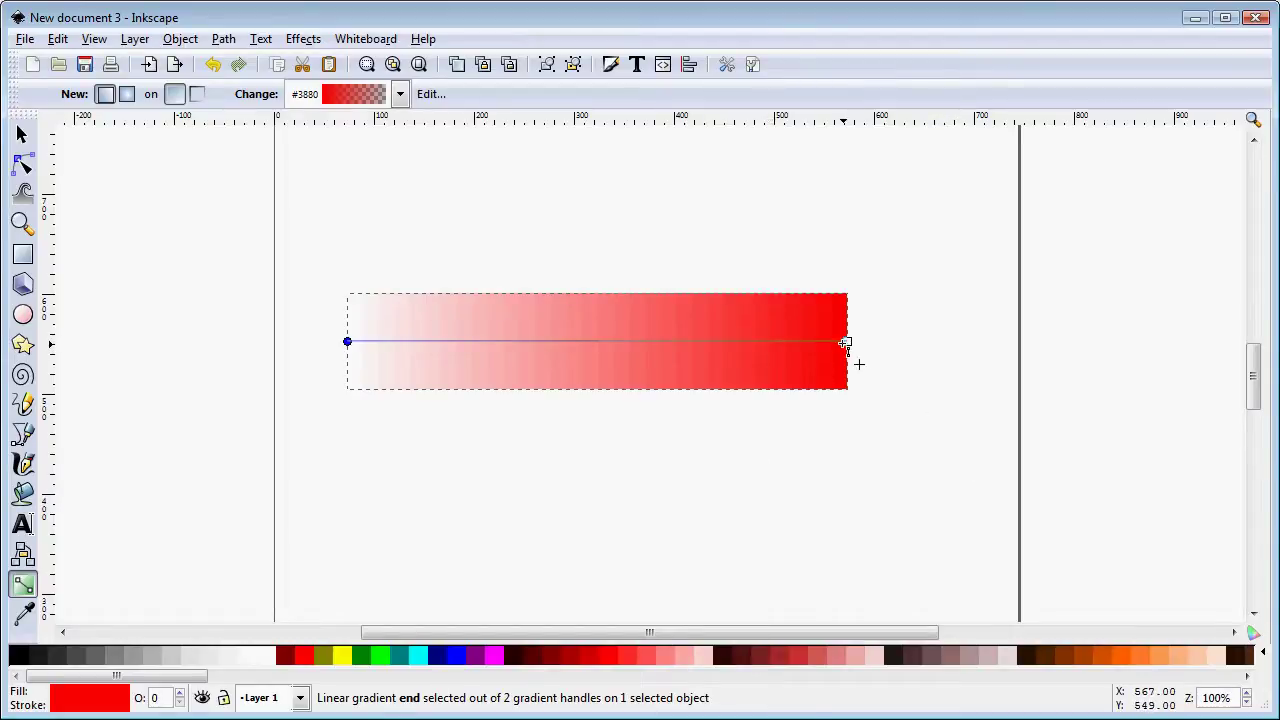
Move the handles back so red starts at the left edge and fades to transparent rightward
mouse_move(848, 342)
mouse_down()
mouse_move(563, 253)
mouse_move(349, 308)
mouse_move(526, 350)
mouse_move(831, 353)
mouse_move(847, 342)
mouse_up()
drag(347, 308, 352, 343)
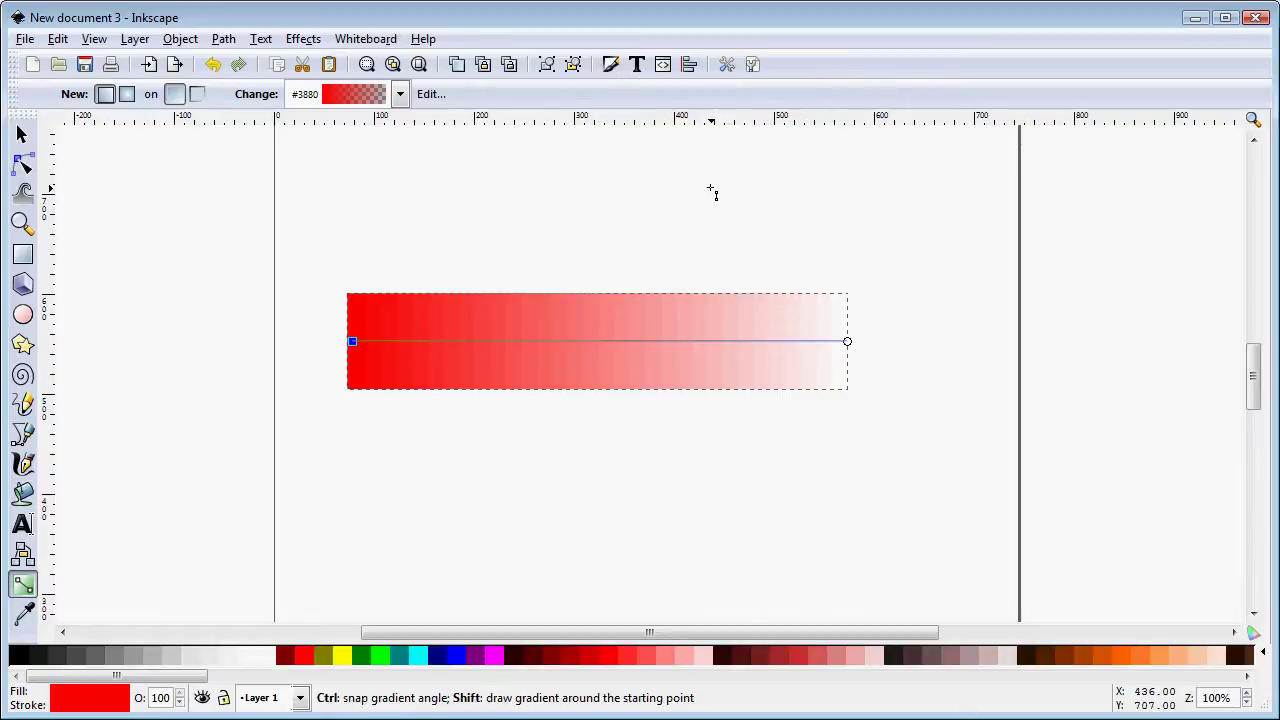
Open Fill and Stroke as a floating window and keep the linearGradient3880 linear gradient fill
key(ctrl+shift+f)
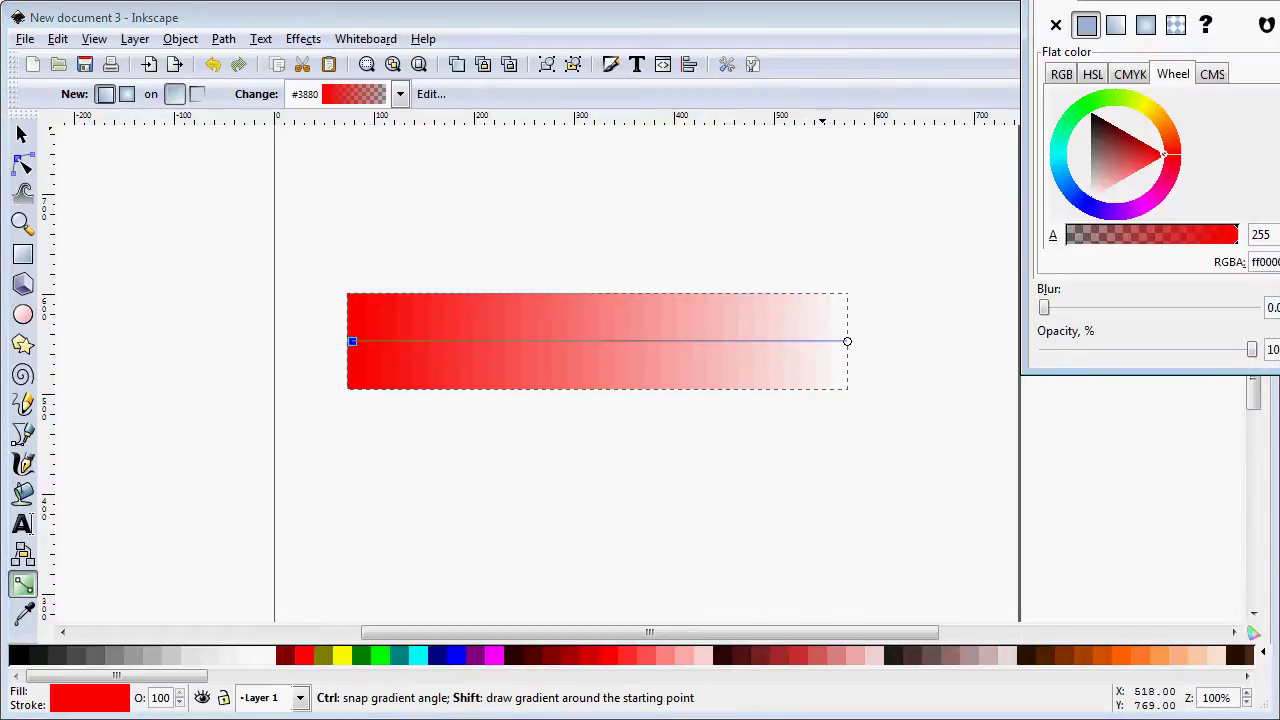
mouse_move(1085, 10)
mouse_down()
mouse_move(877, 60)
mouse_move(886, 103)
mouse_move(925, 112)
mouse_up()
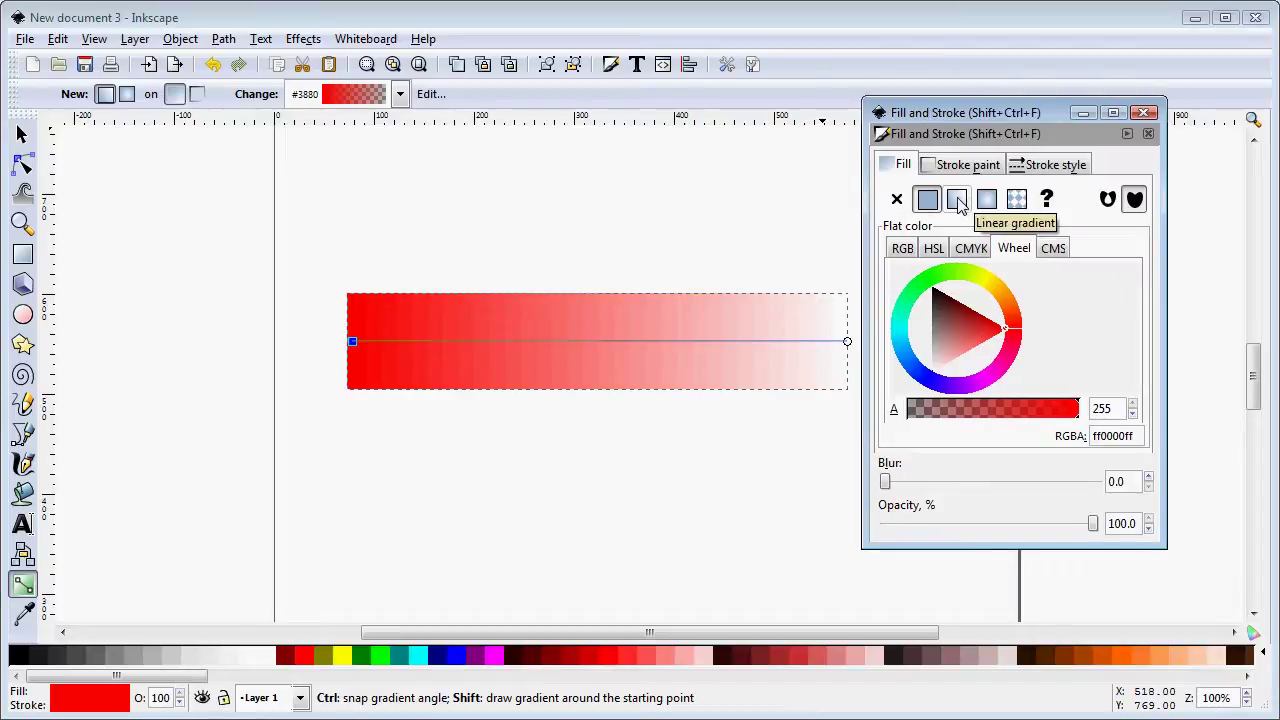
click(958, 200)
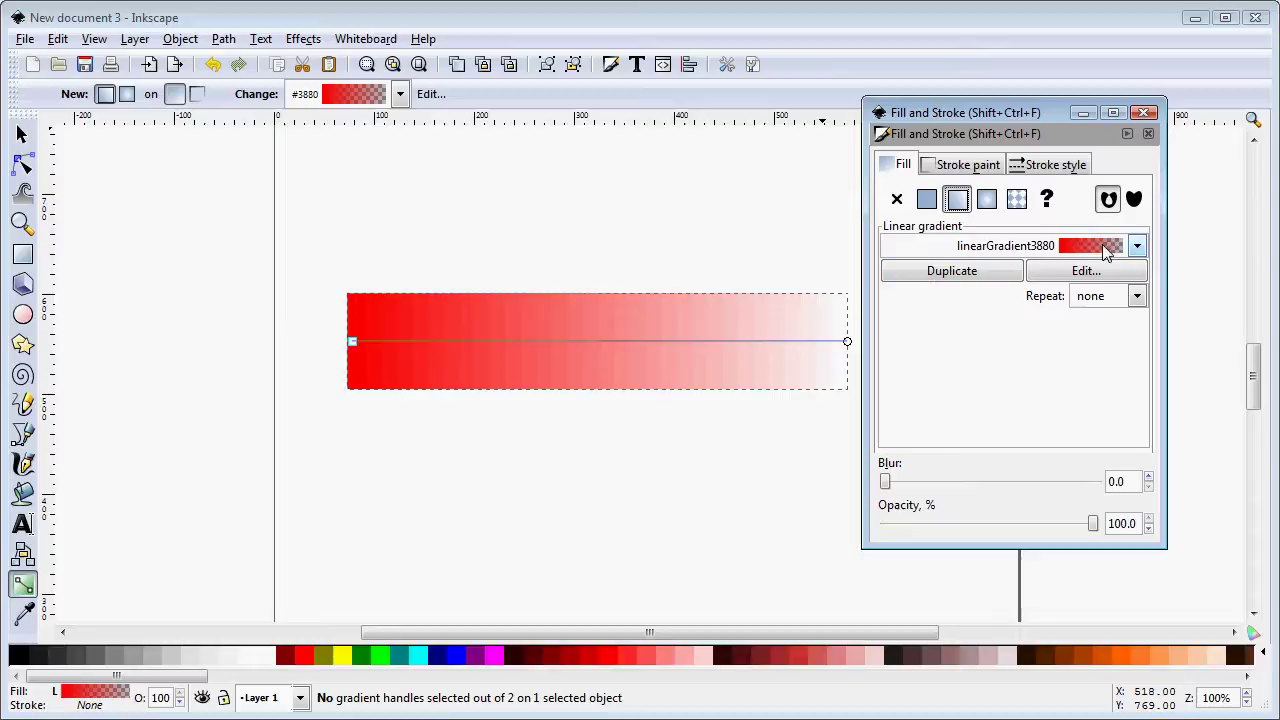
click(1137, 247)
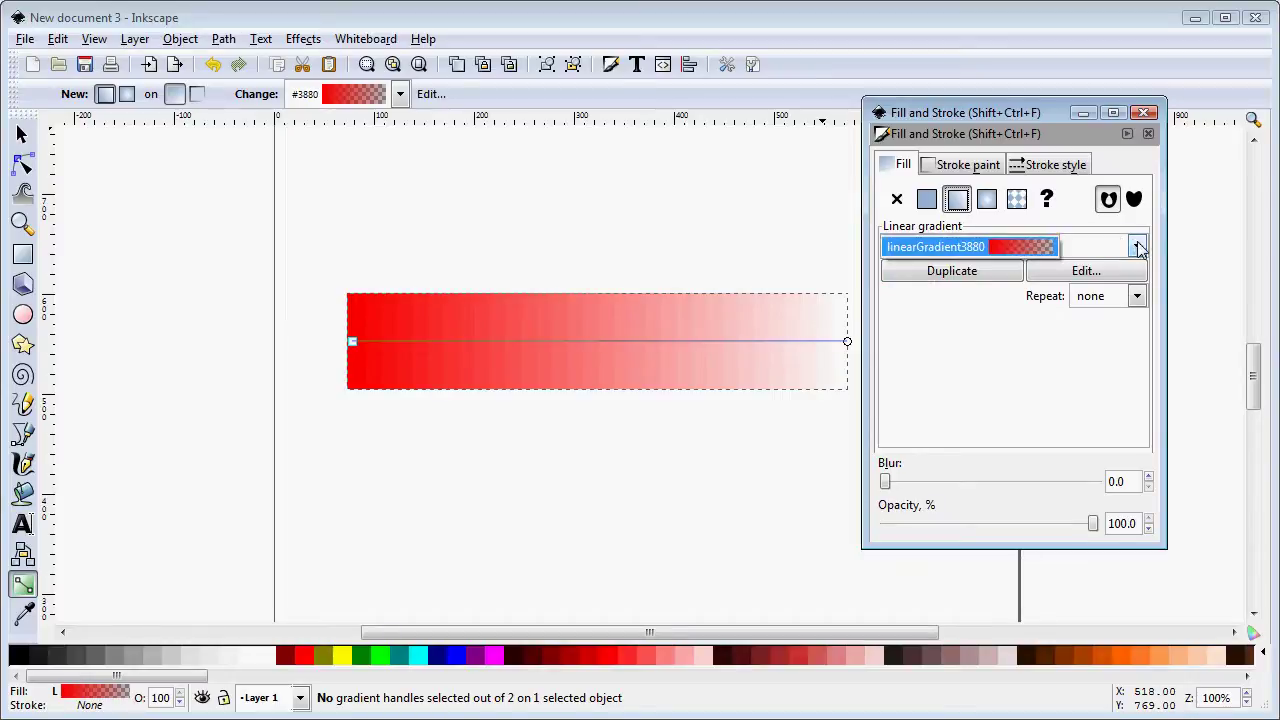
click(1139, 249)
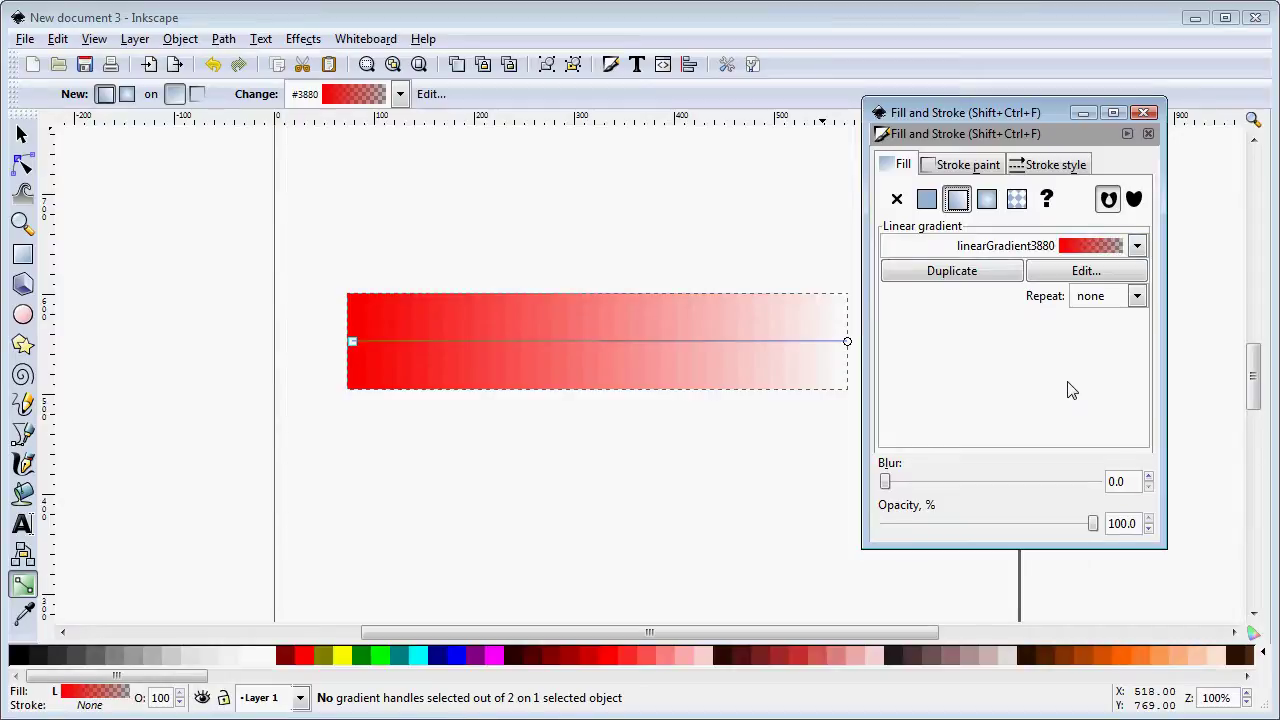
Open the Gradient editor for linearGradient3880 beside the rectangle and select the gradient's start point
click(1060, 277)
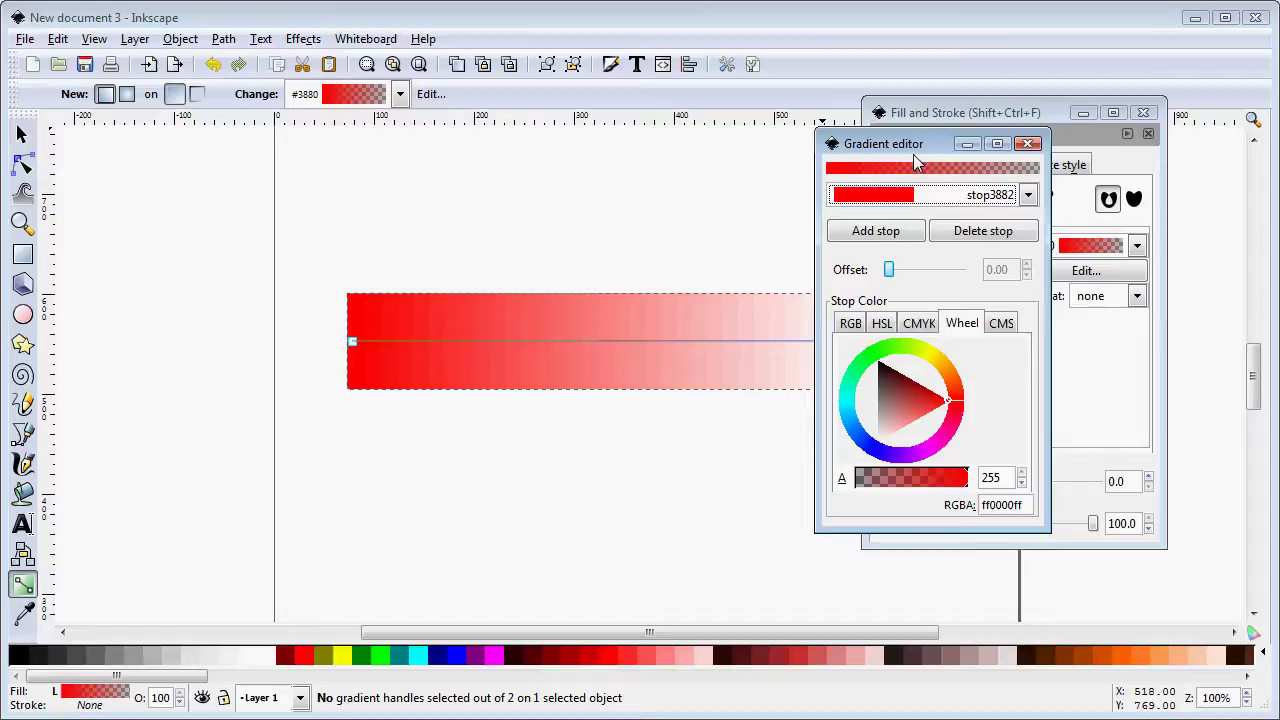
drag(912, 145, 896, 144)
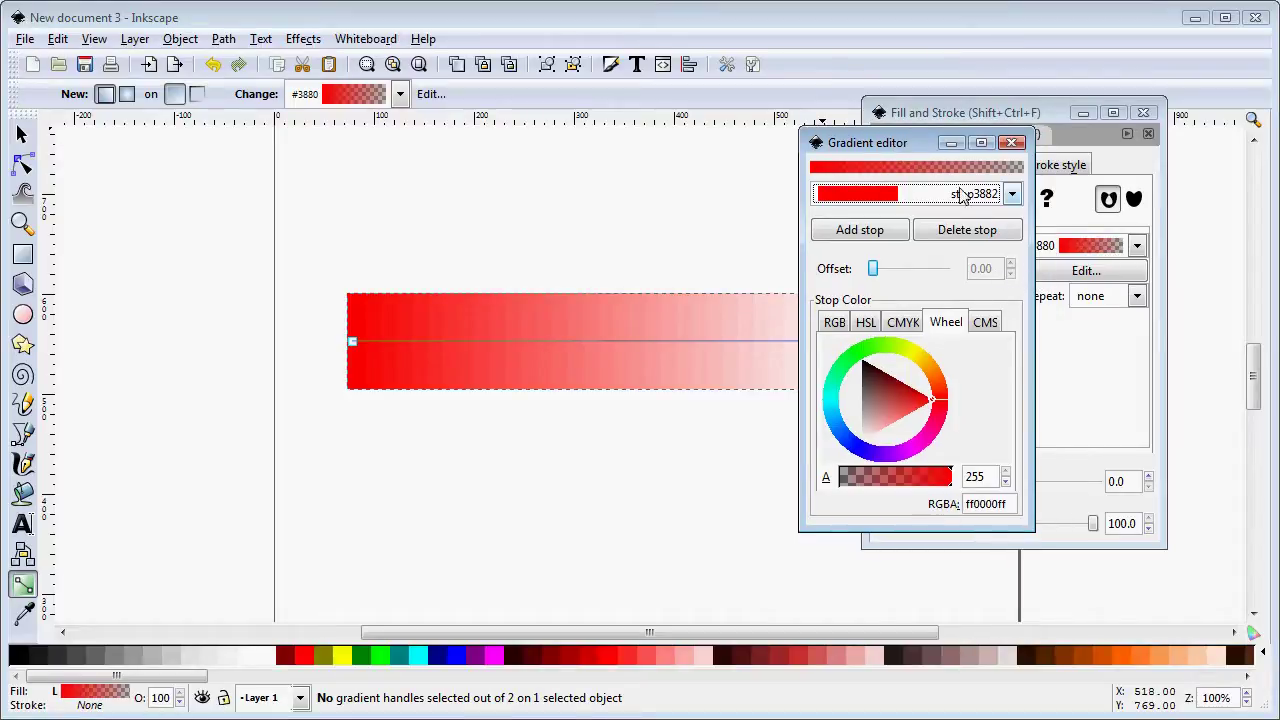
drag(906, 142, 995, 139)
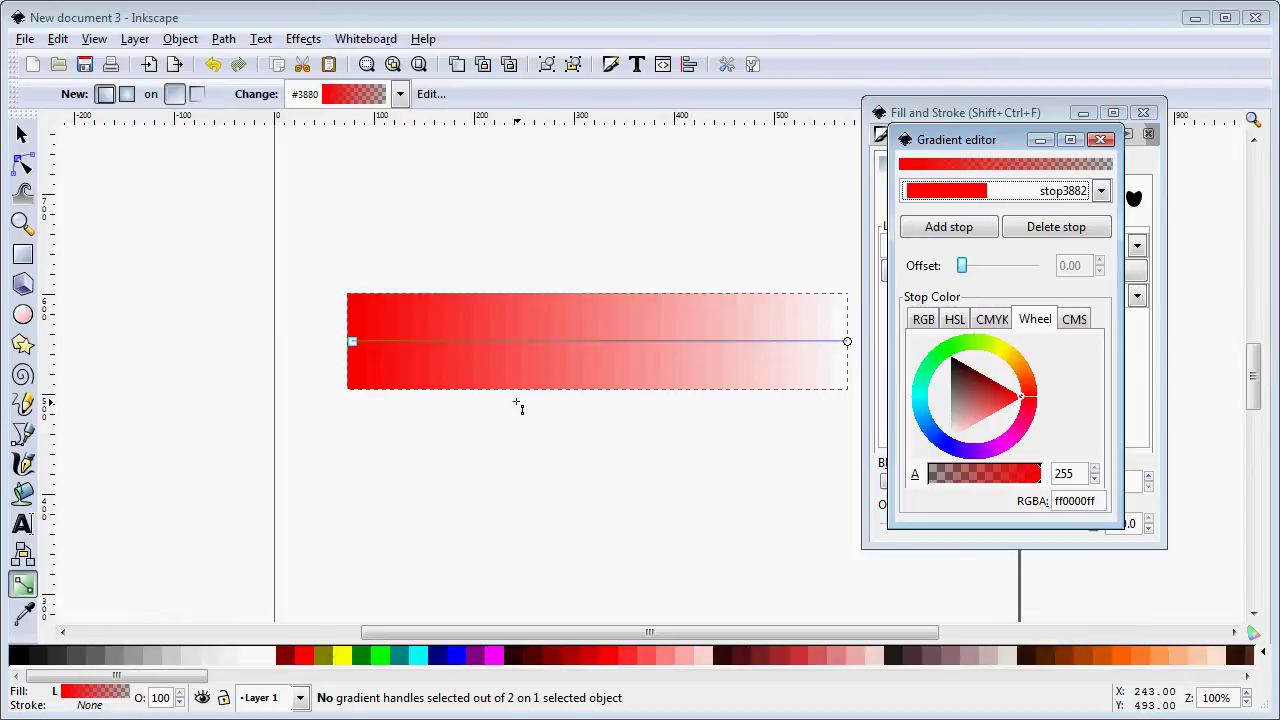
click(352, 342)
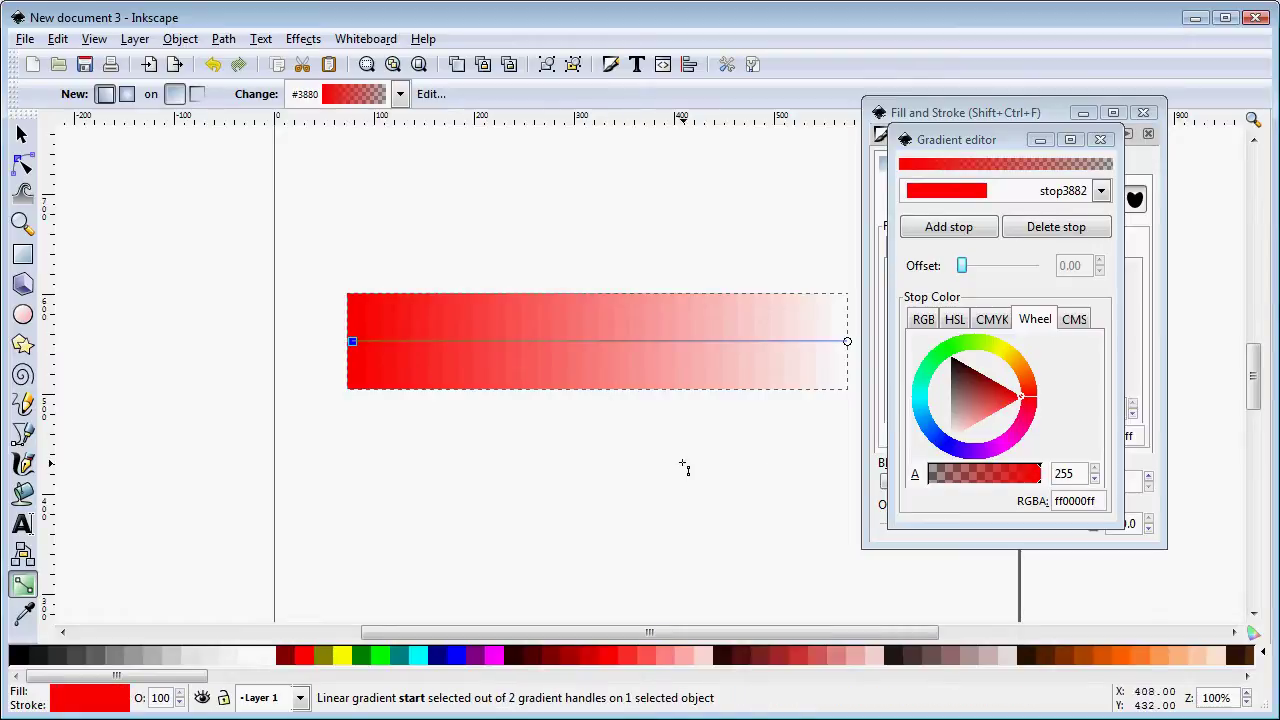
Select end stop stop3884 and raise its alpha from 0 to 36
click(1100, 192)
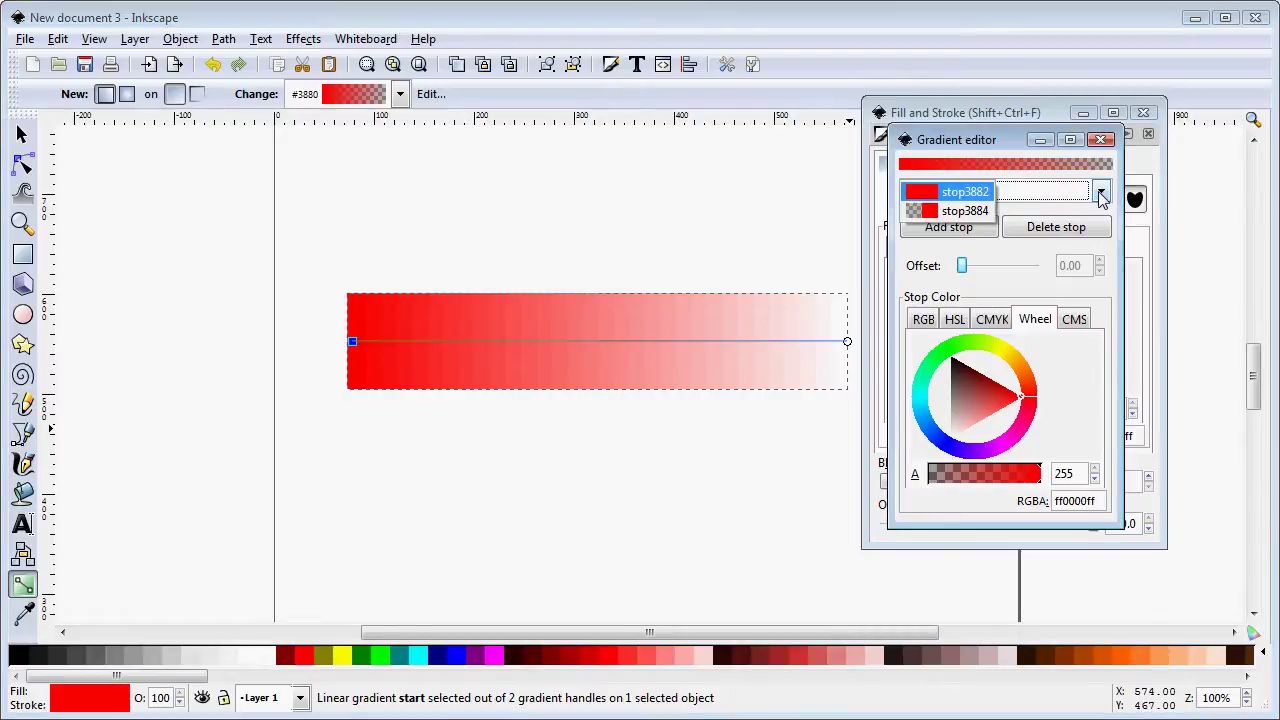
click(979, 214)
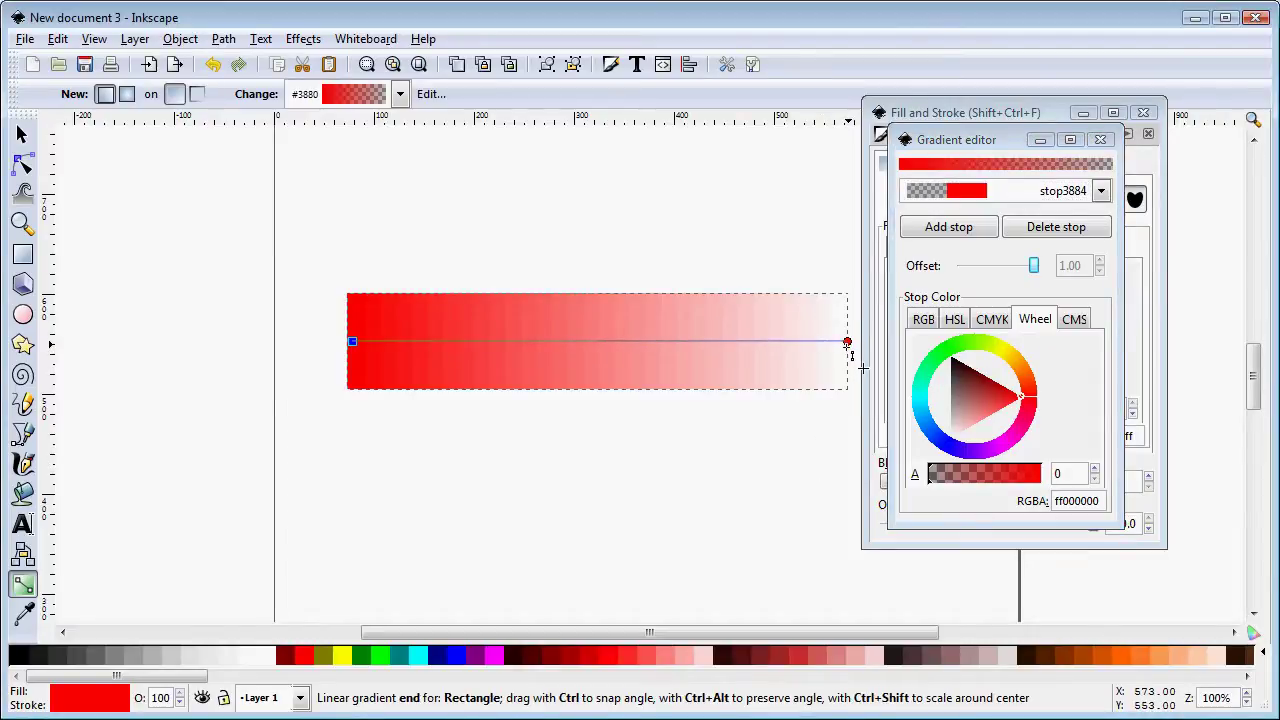
click(847, 342)
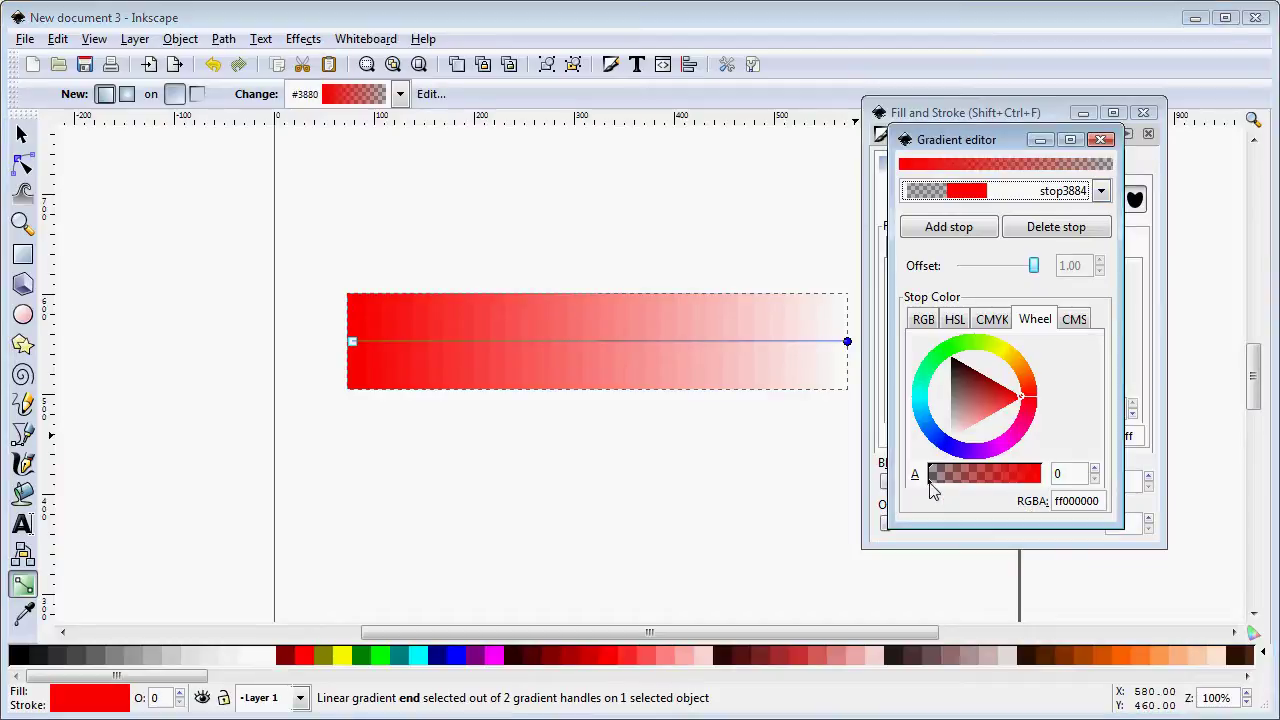
drag(932, 488, 1050, 483)
Make starting stop stop3882 fully transparent (ff000000)
click(1101, 191)
click(972, 174)
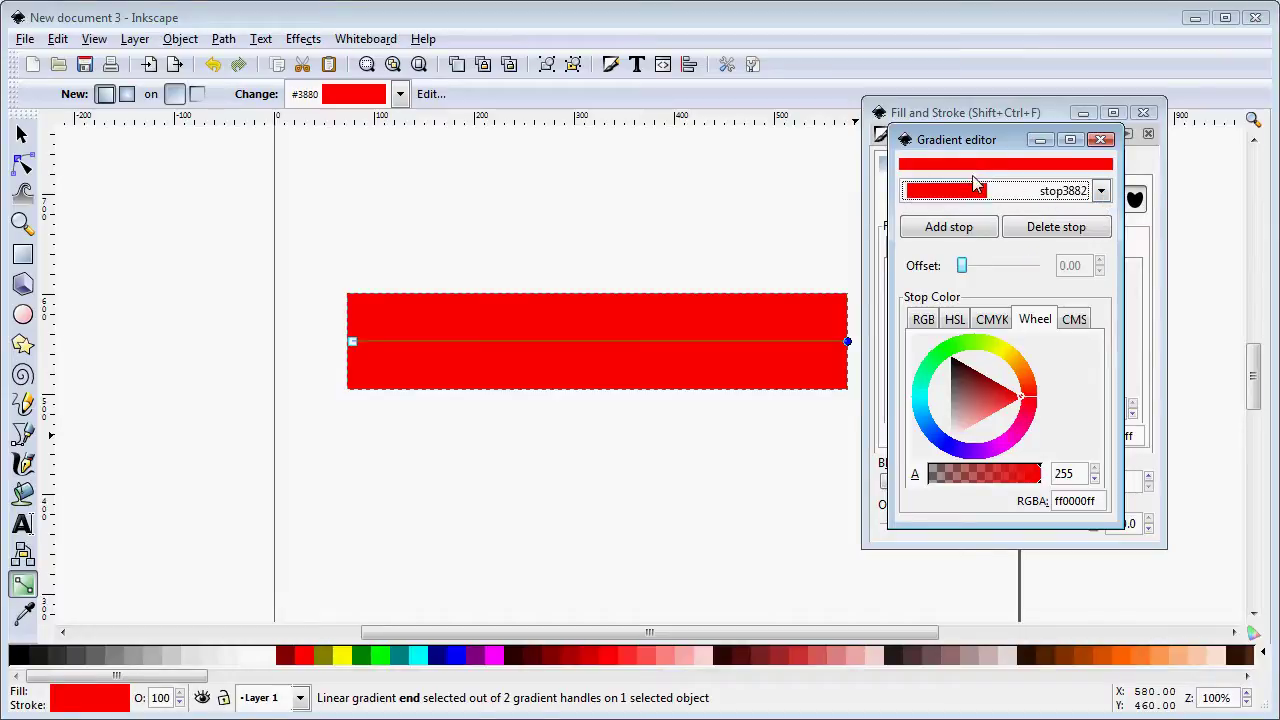
drag(1040, 488, 924, 490)
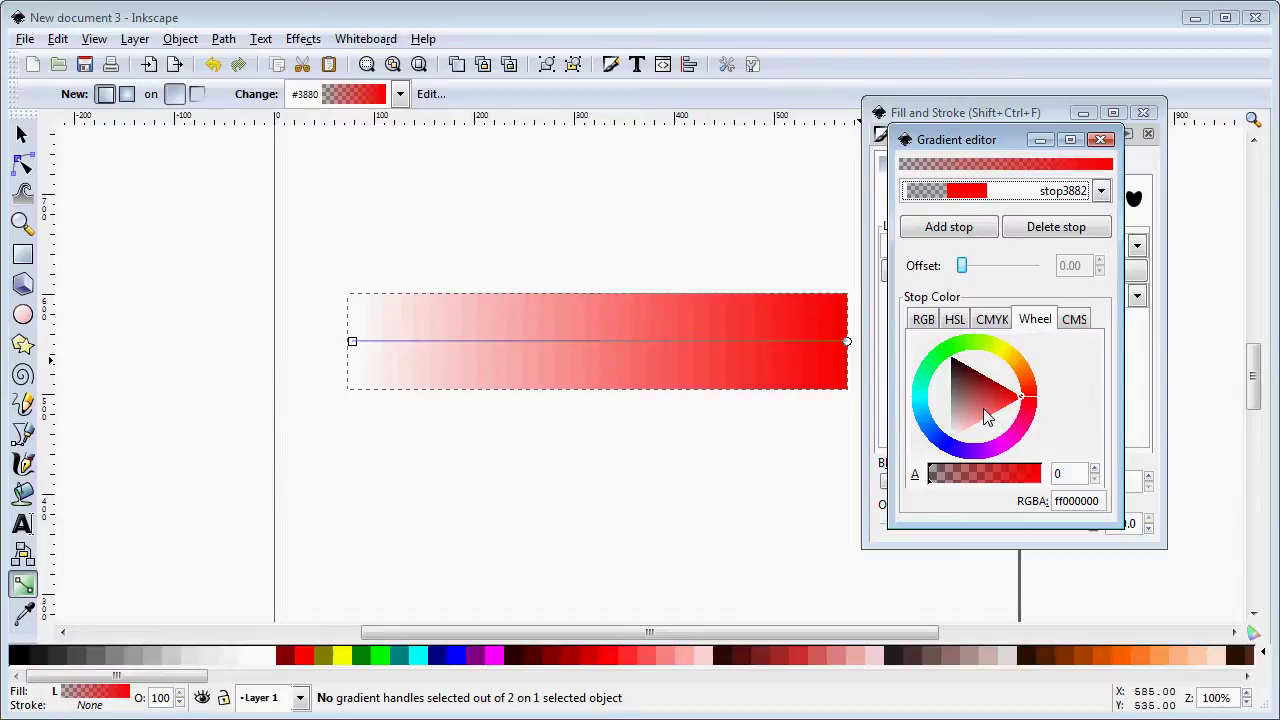
click(993, 320)
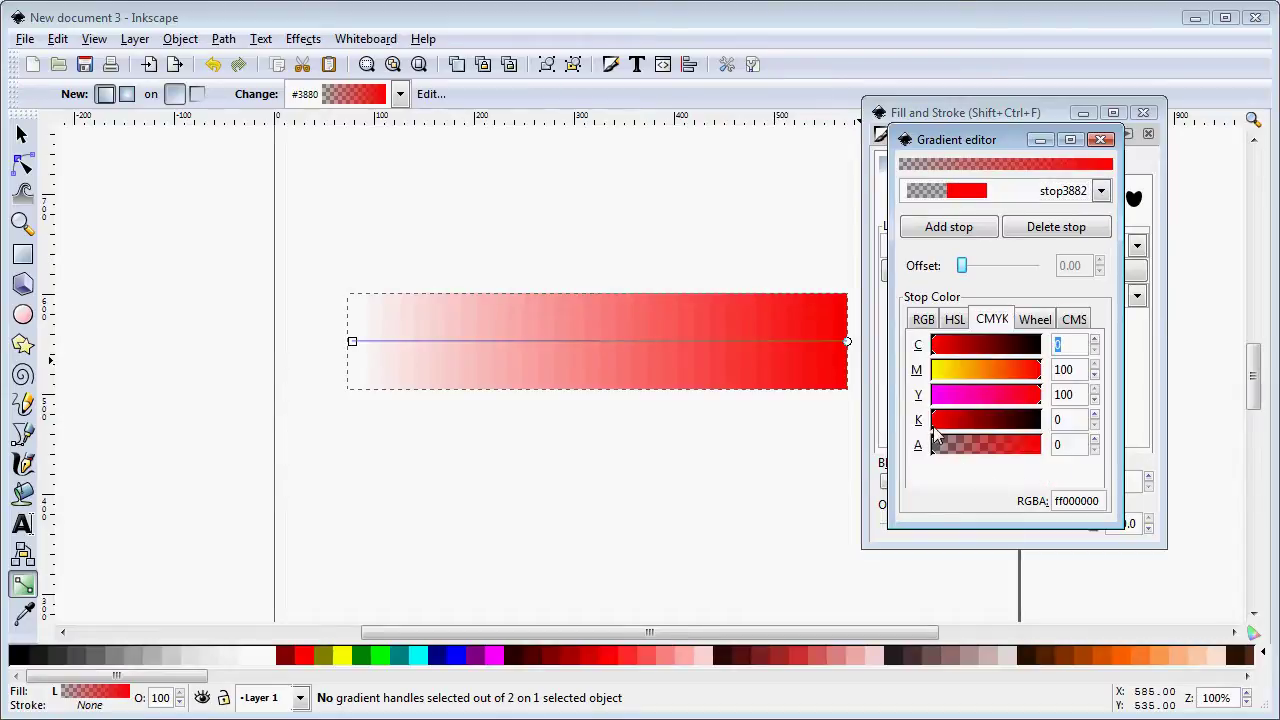
drag(935, 432, 1037, 458)
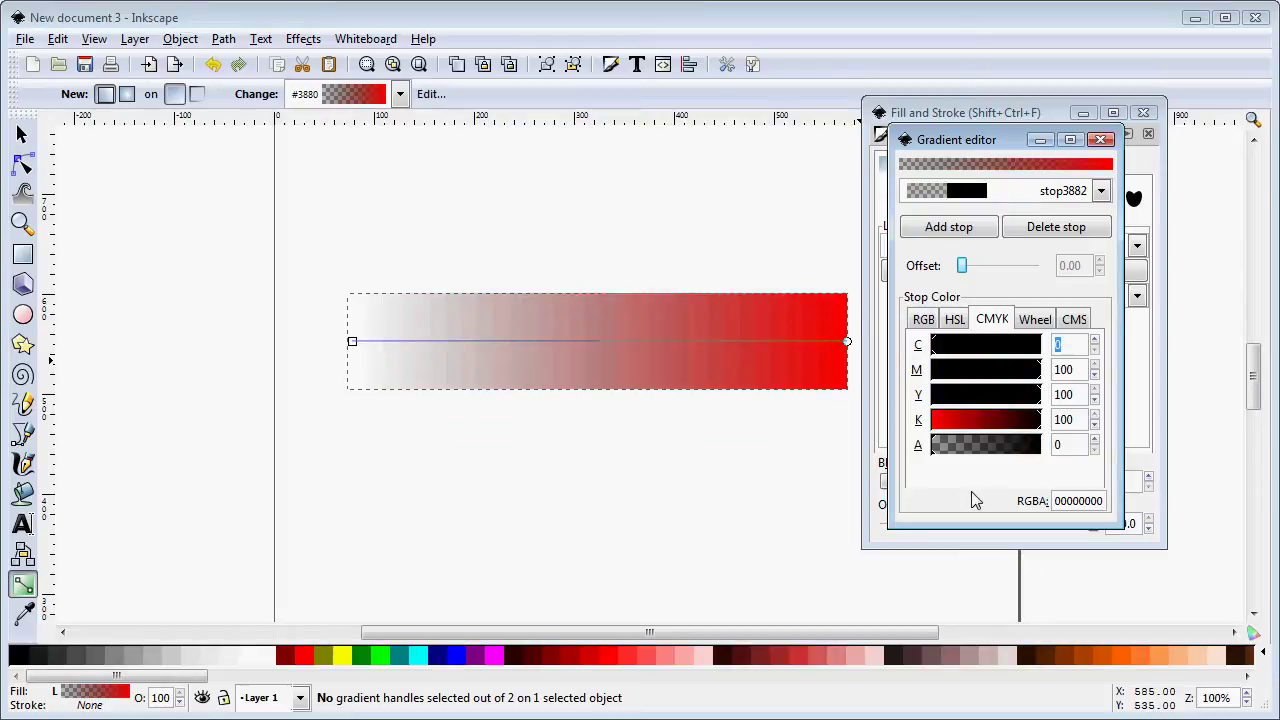
drag(937, 462, 1057, 462)
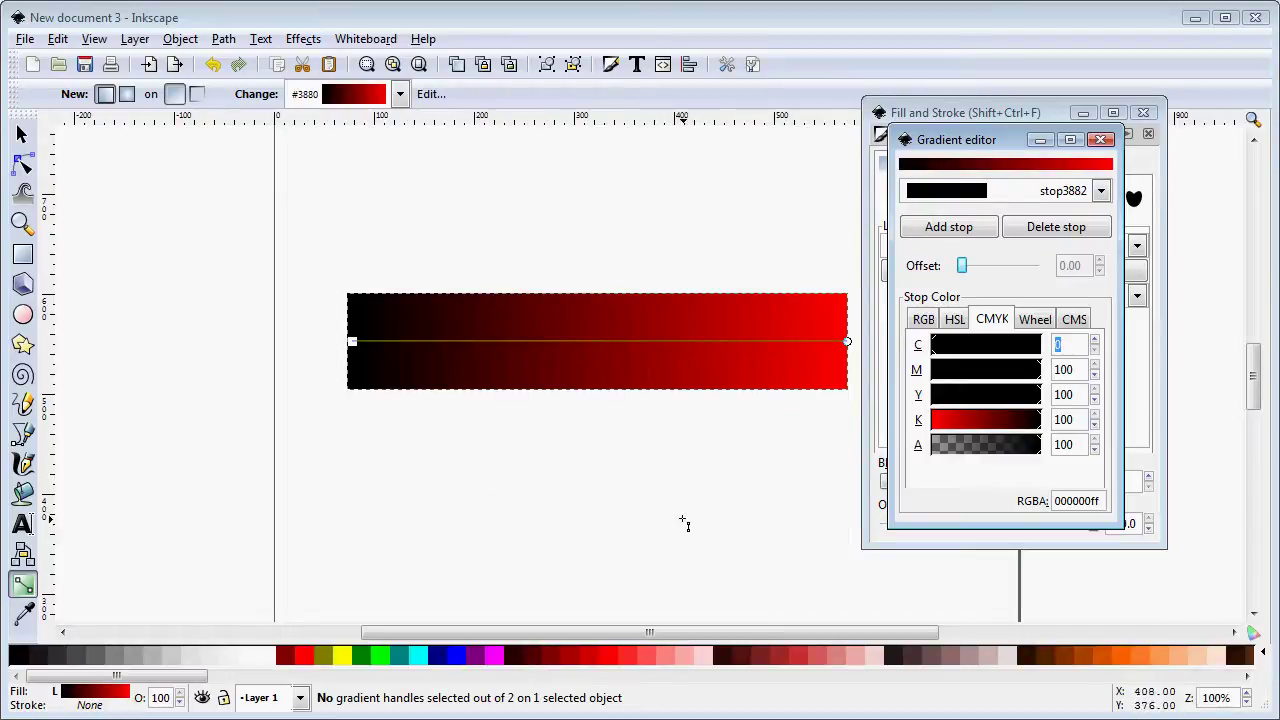
key(ctrl+z)
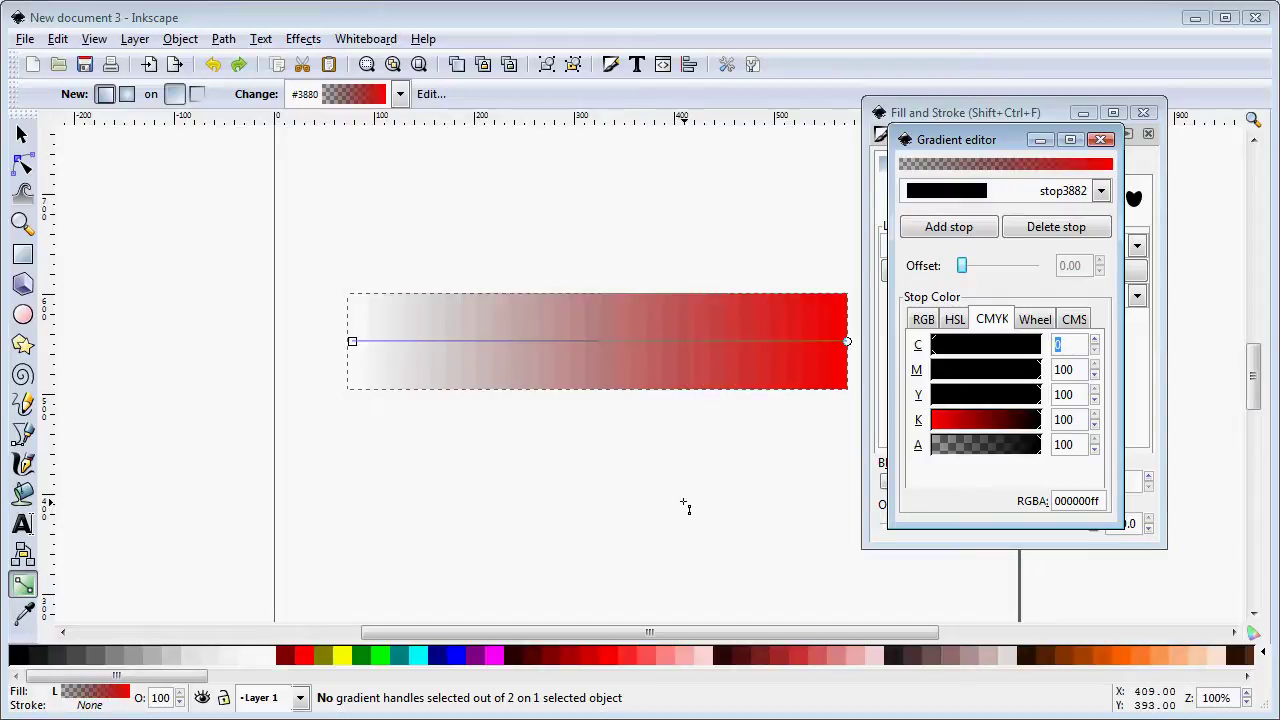
key(ctrl+z)
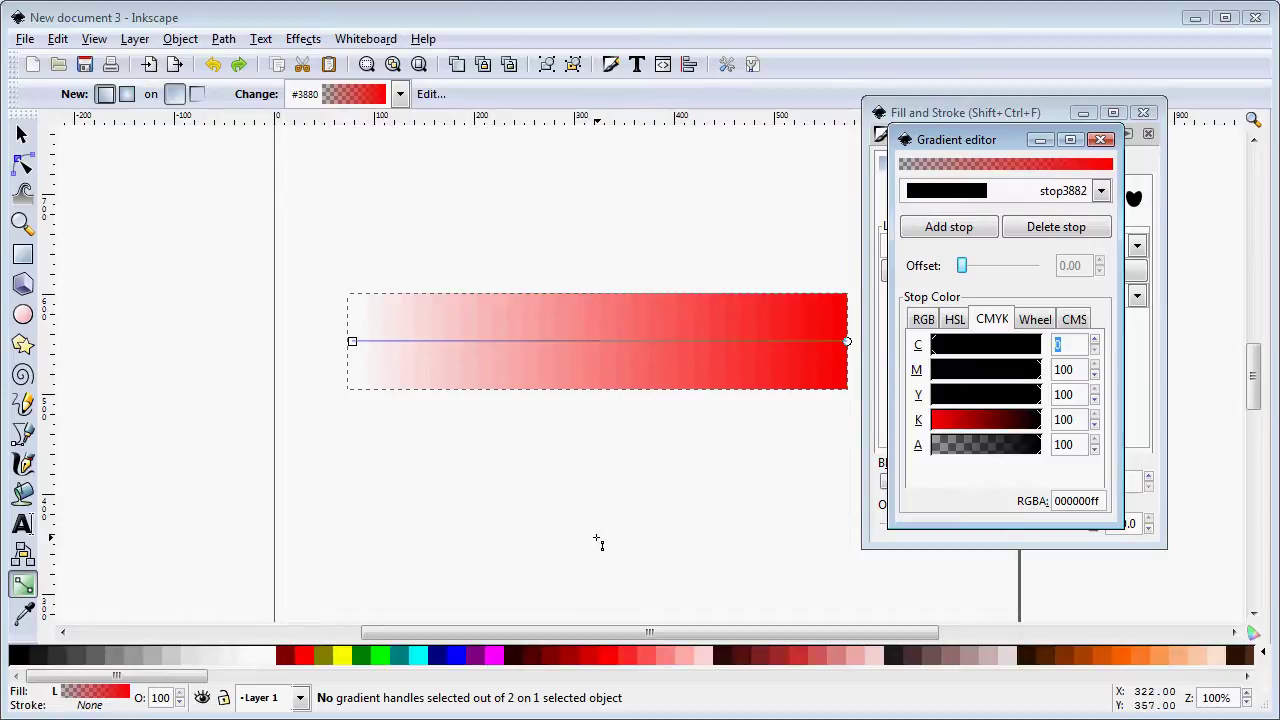
Add two new stops and slide them left along the gradient line
click(932, 232)
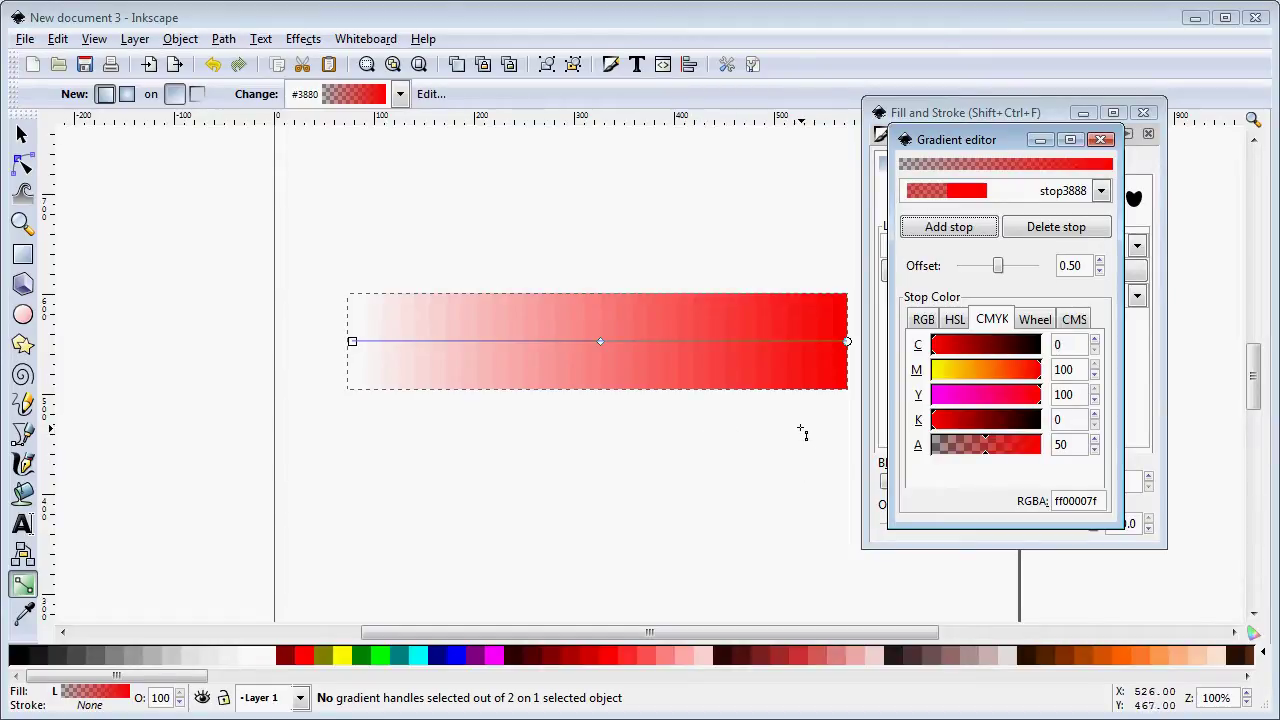
click(955, 230)
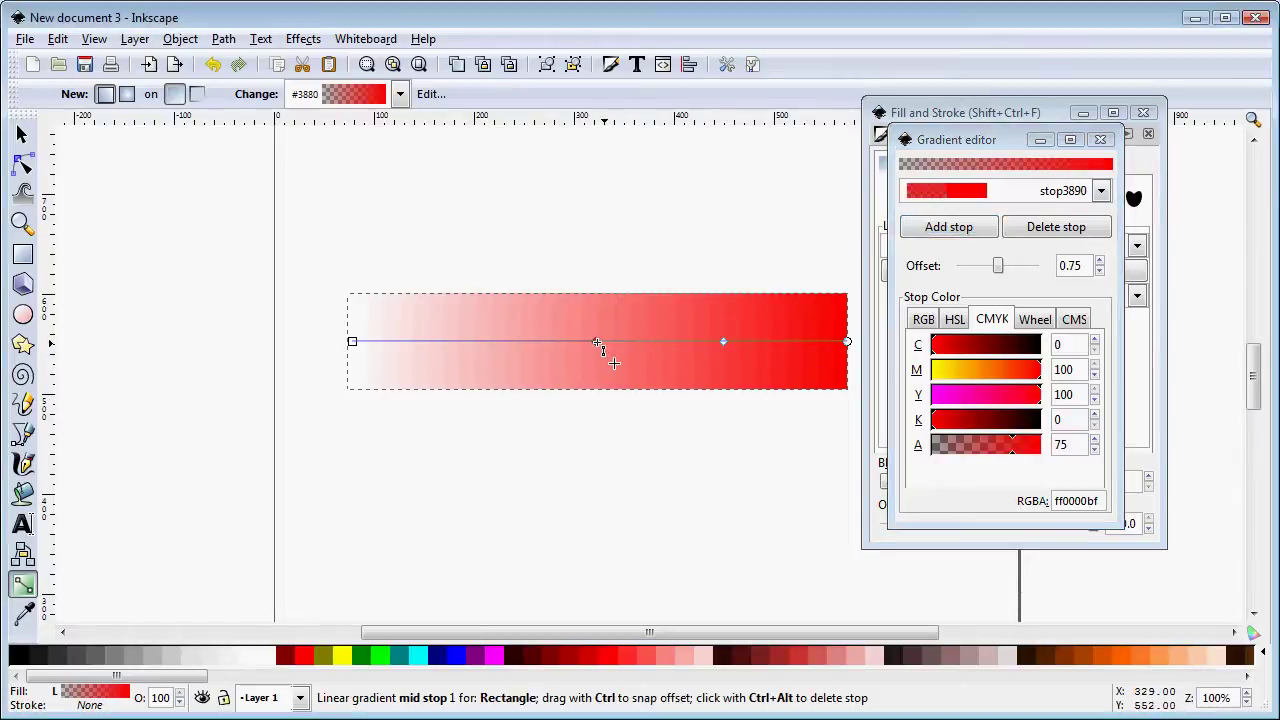
drag(600, 342, 523, 349)
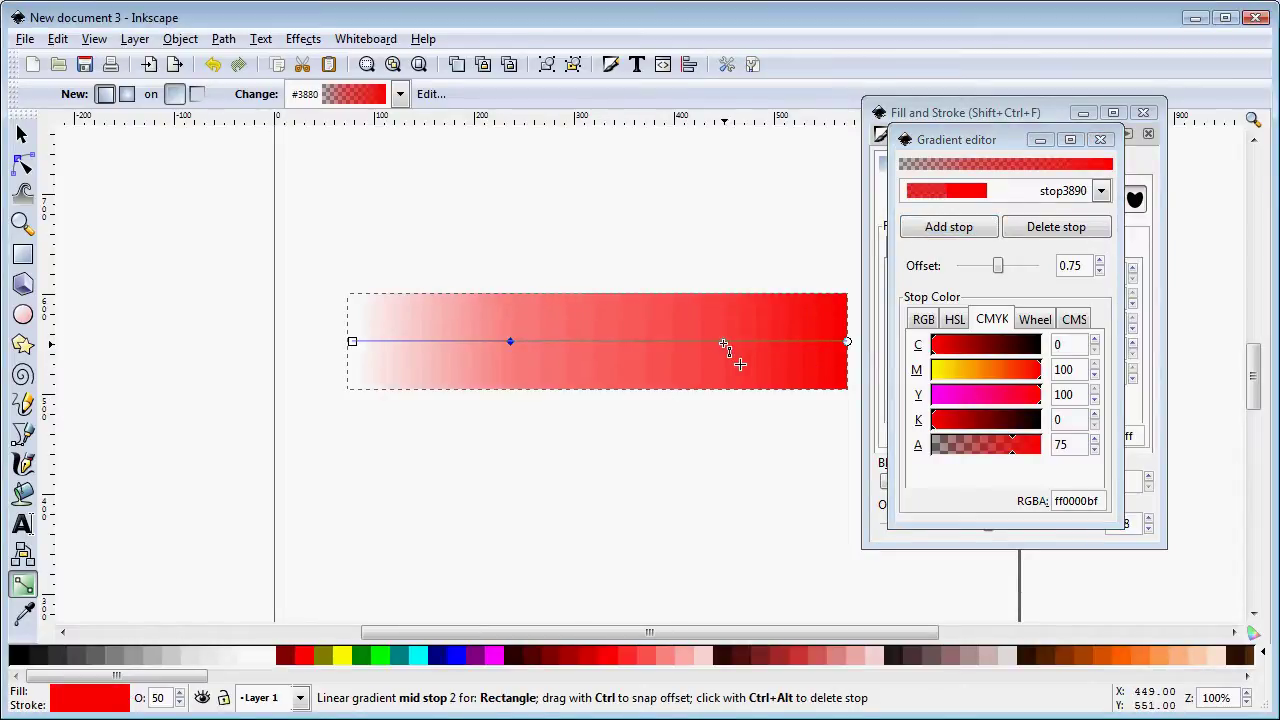
drag(727, 346, 694, 343)
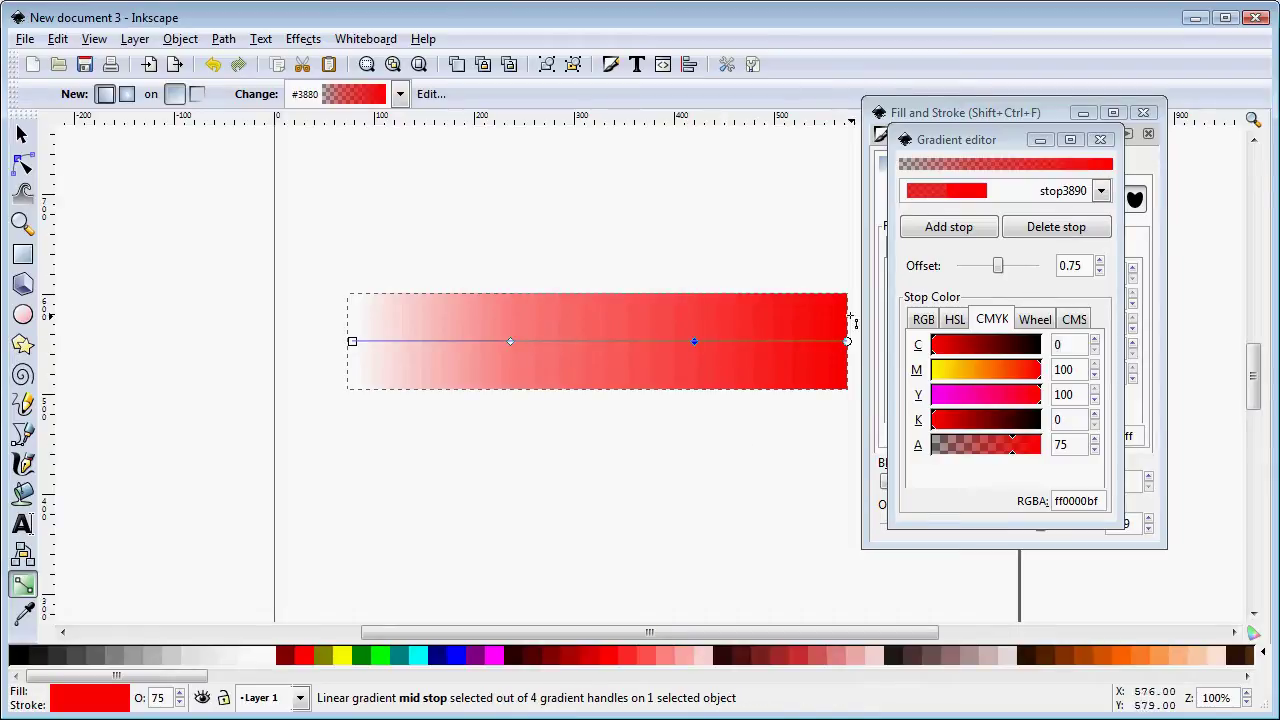
Set middle stop stop3888's offset to 0.32
click(1101, 192)
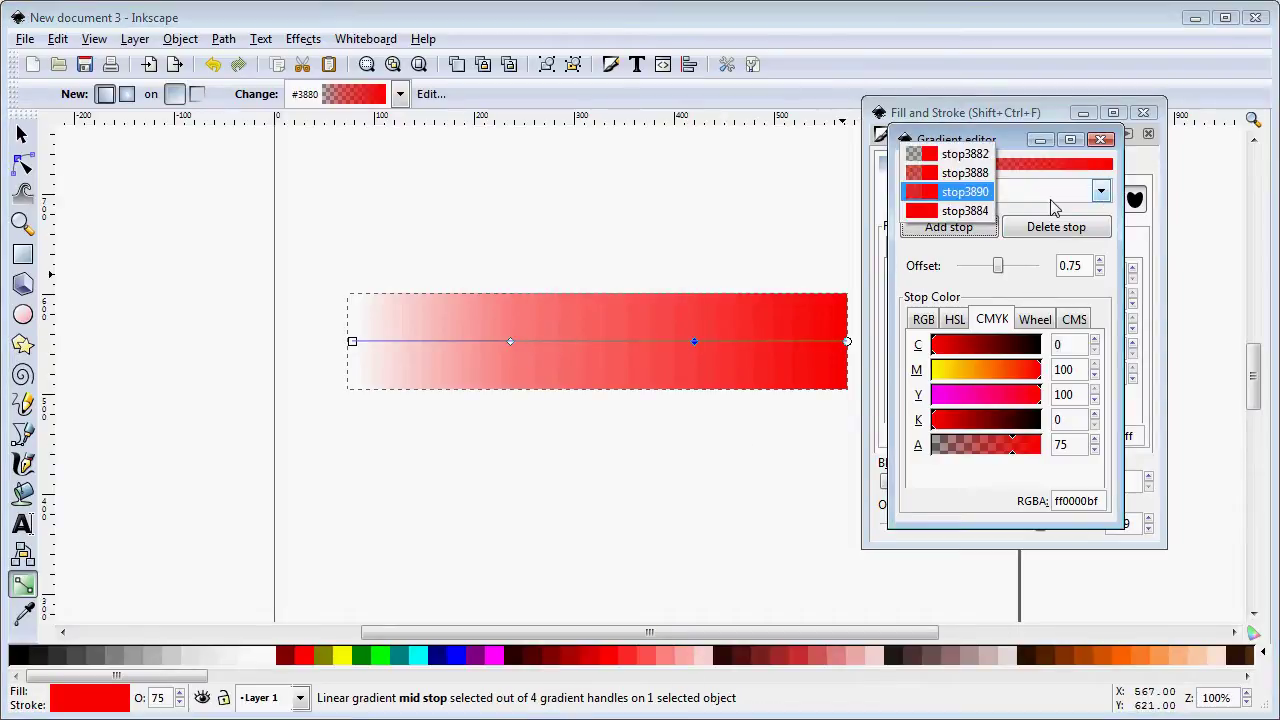
click(978, 173)
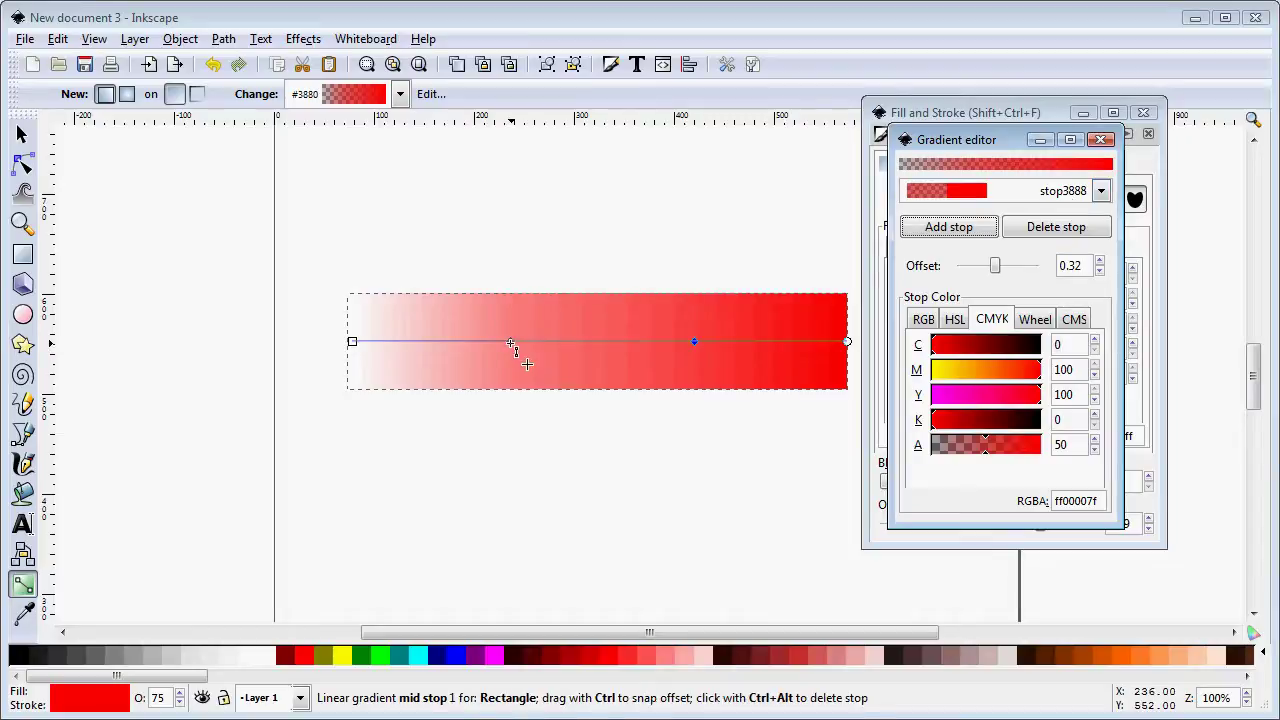
drag(512, 343, 598, 345)
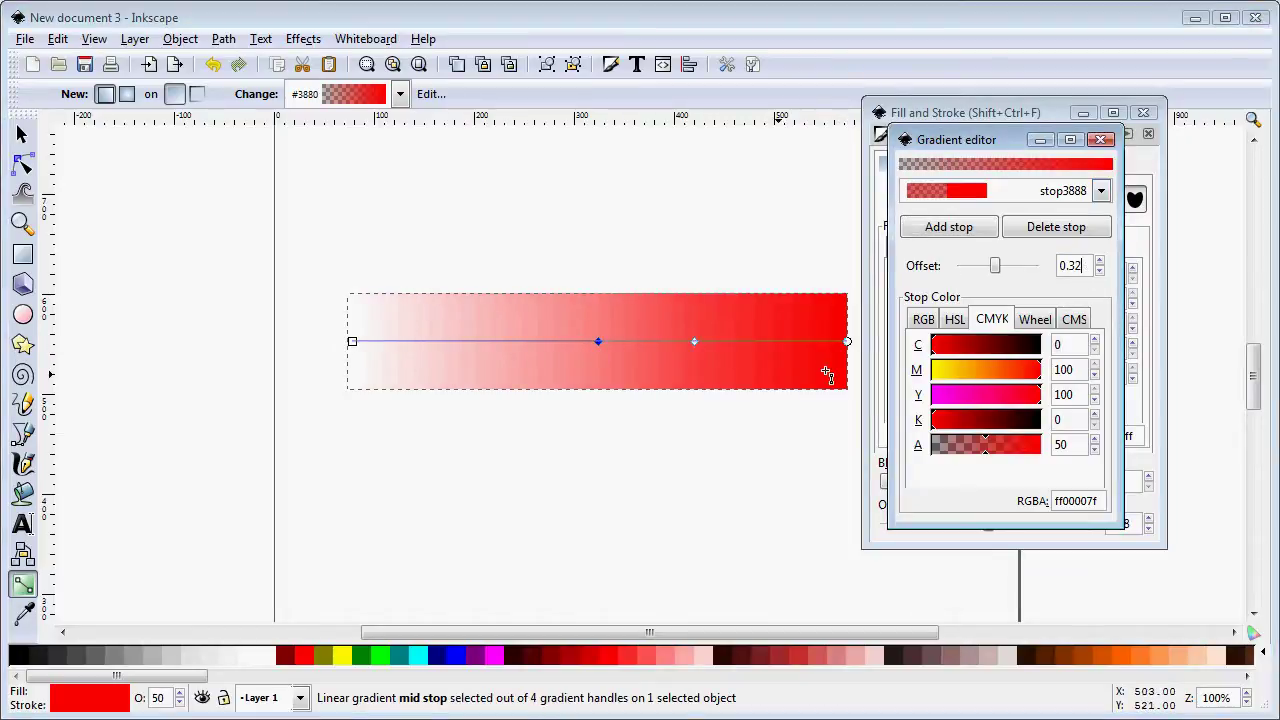
key(Return)
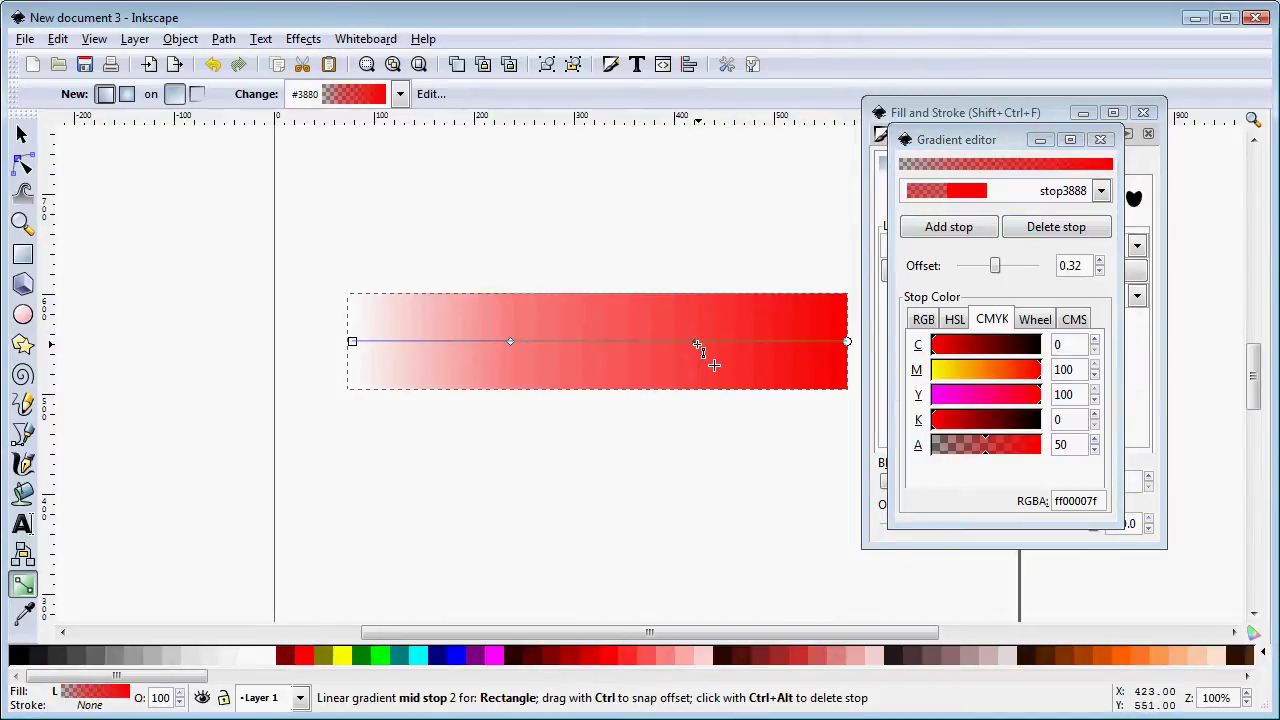
Colour stop stop3890 purple (c200ffbf) using the colour wheel
click(1104, 191)
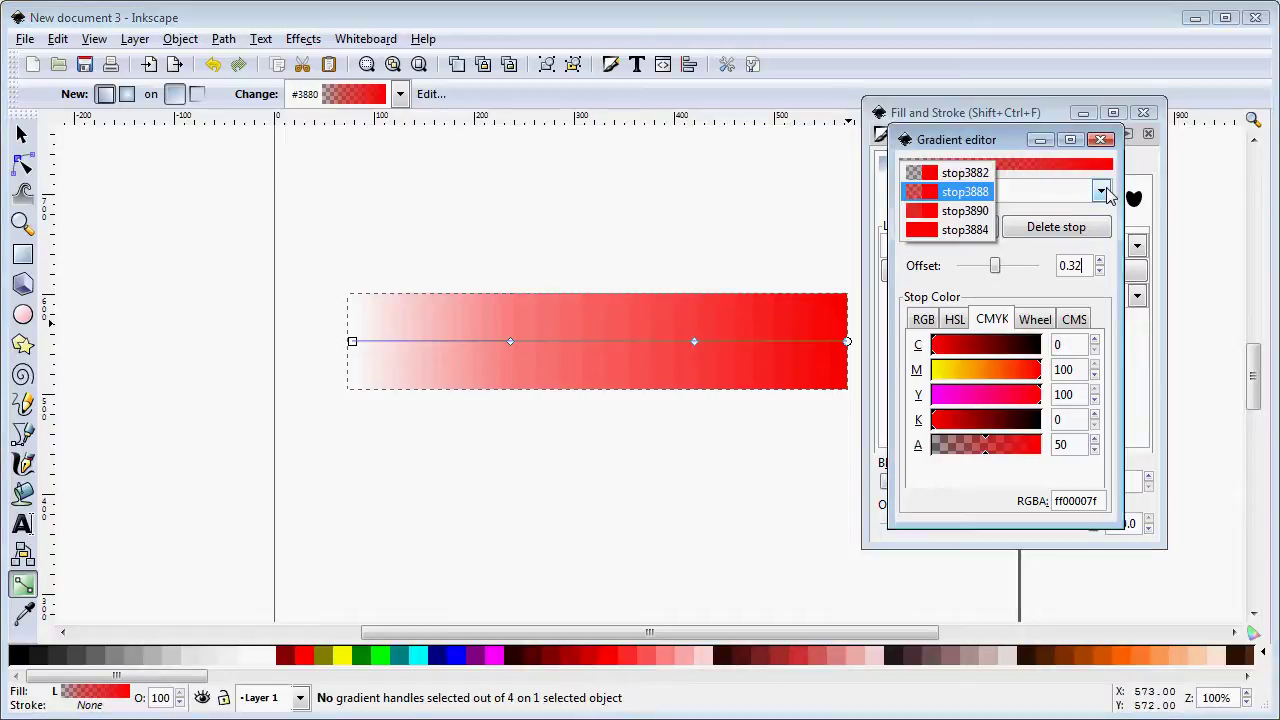
click(989, 214)
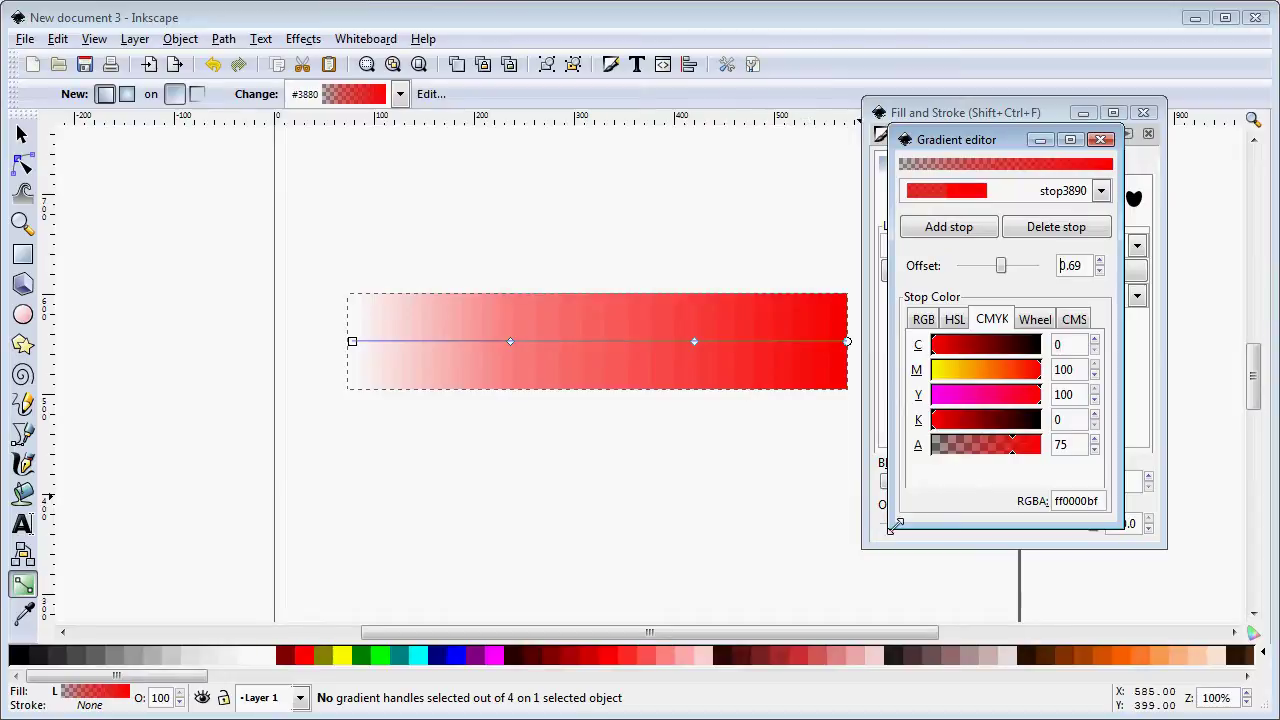
click(1036, 322)
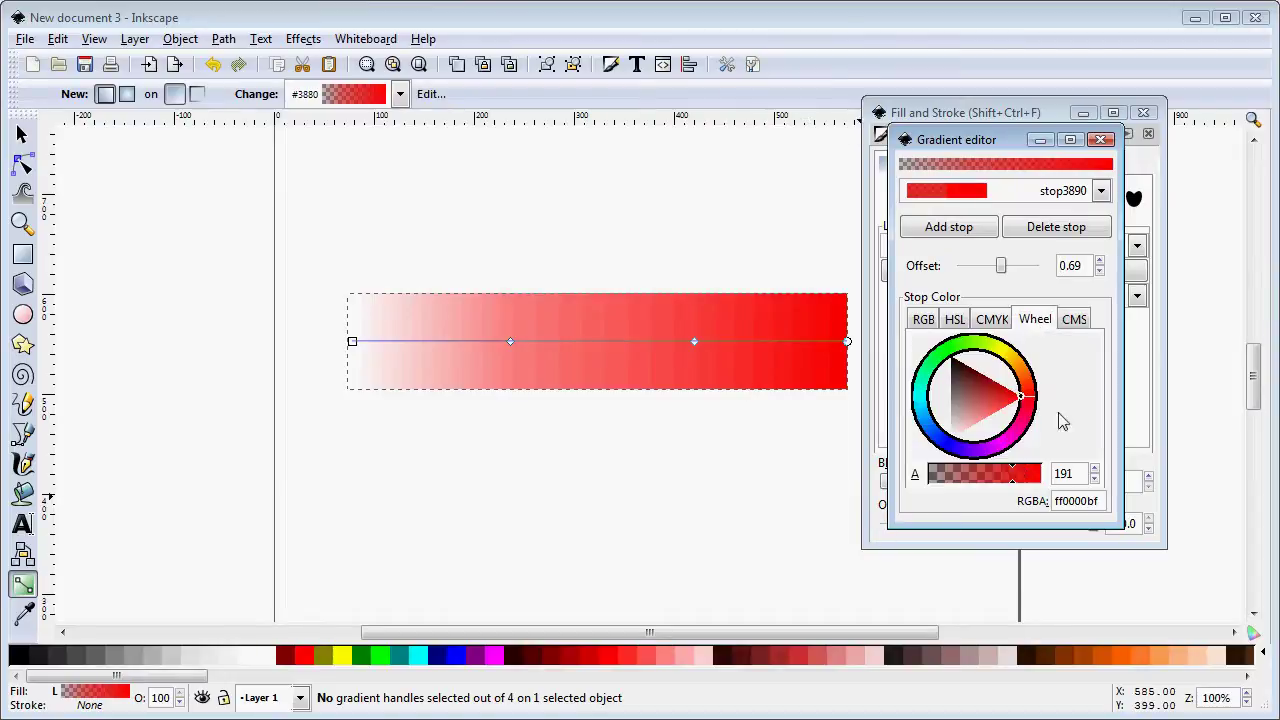
click(986, 446)
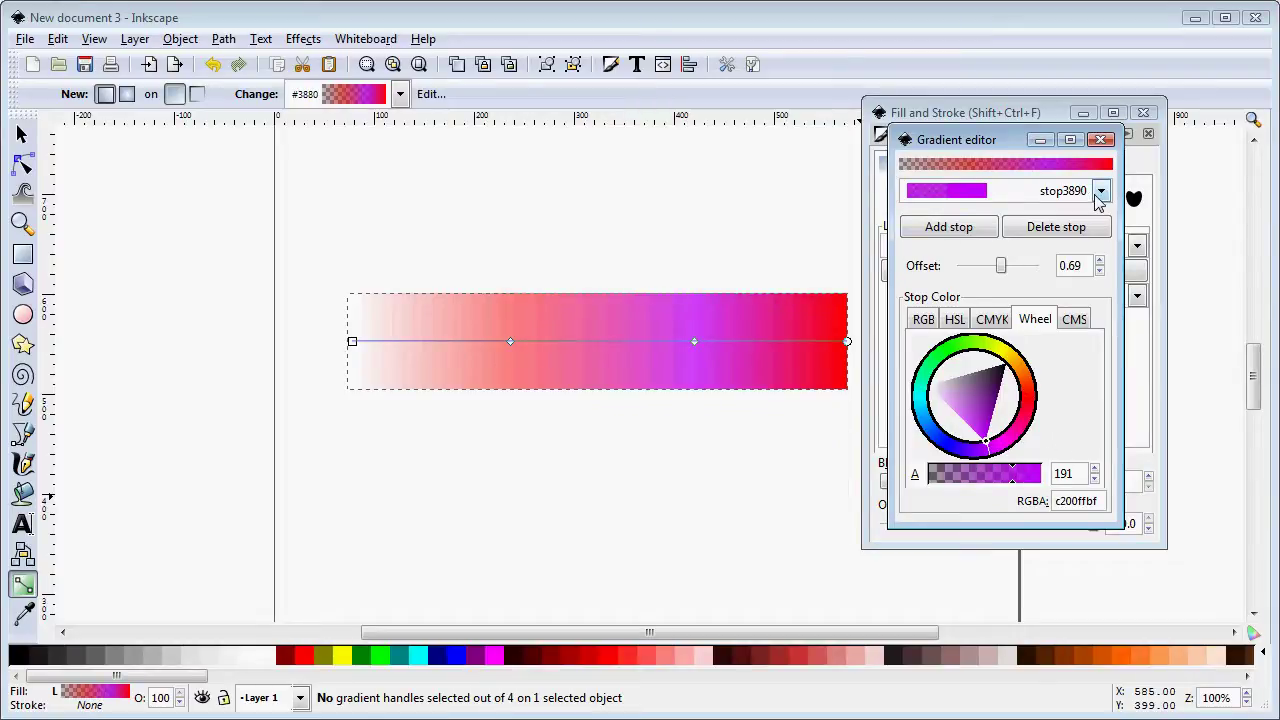
Turn stop stop3888 at offset 0.32 half-transparent blue-violet (5400ff7f)
click(1100, 192)
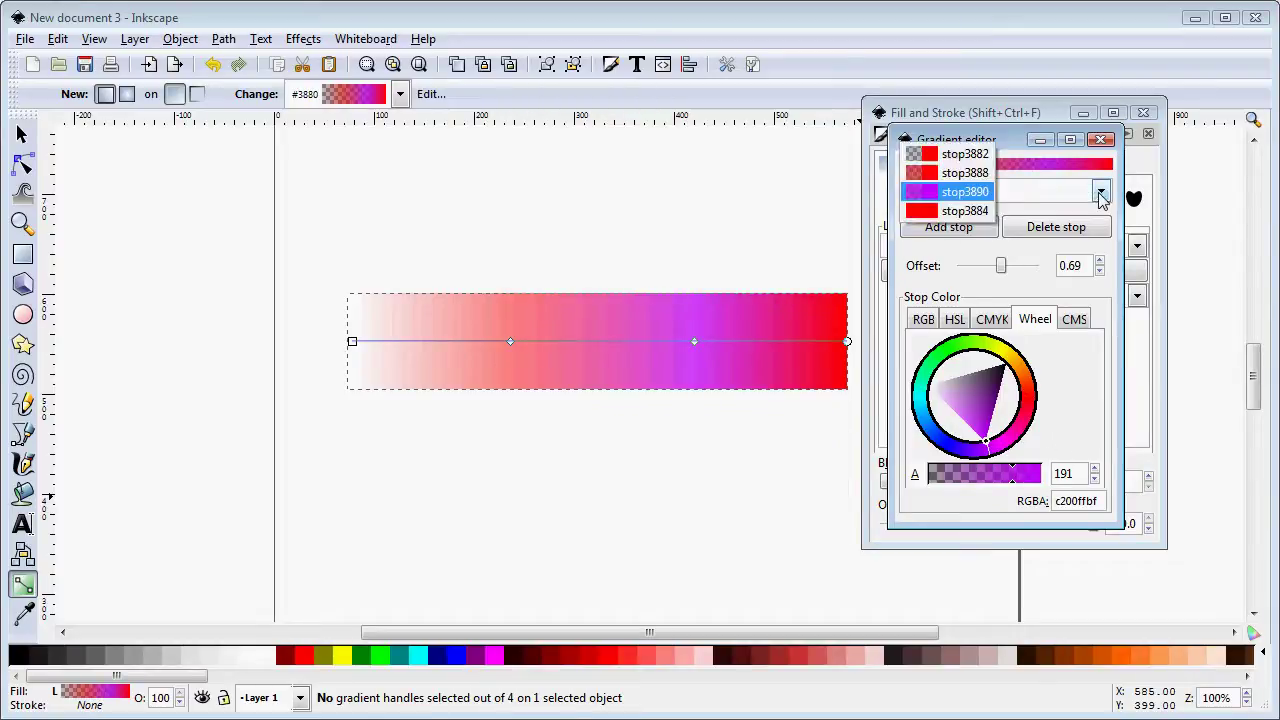
click(962, 173)
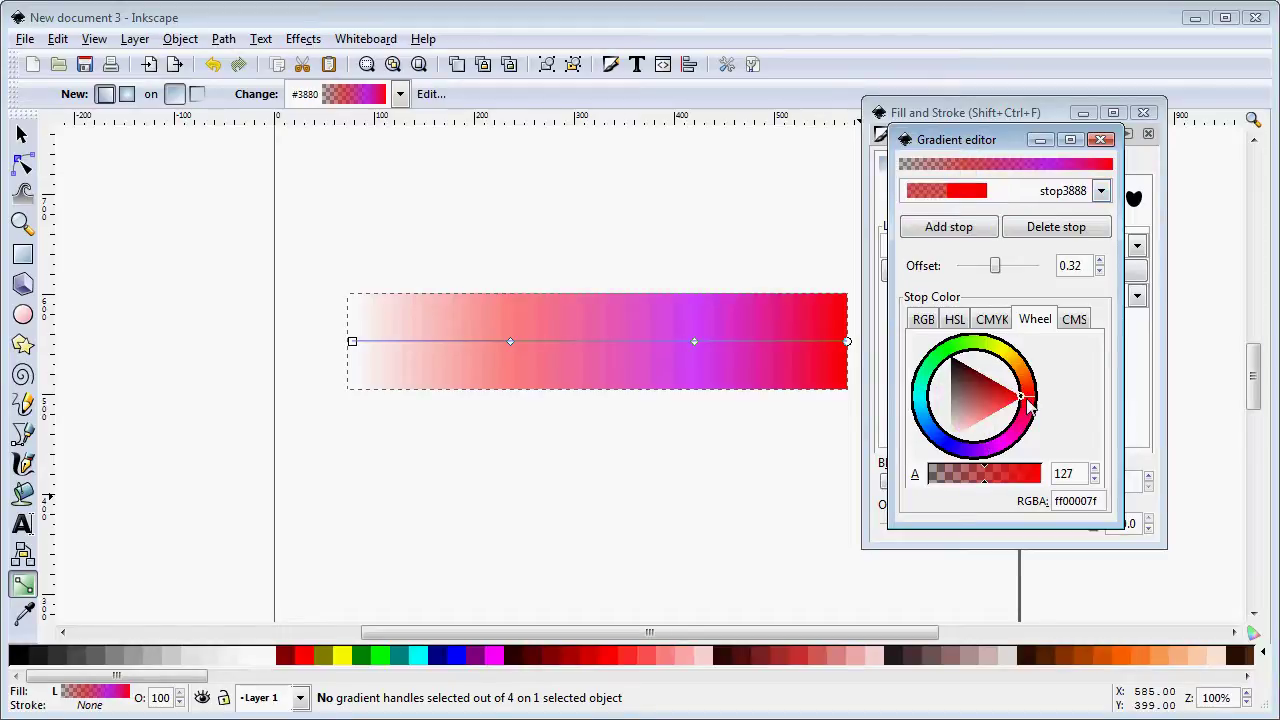
click(964, 450)
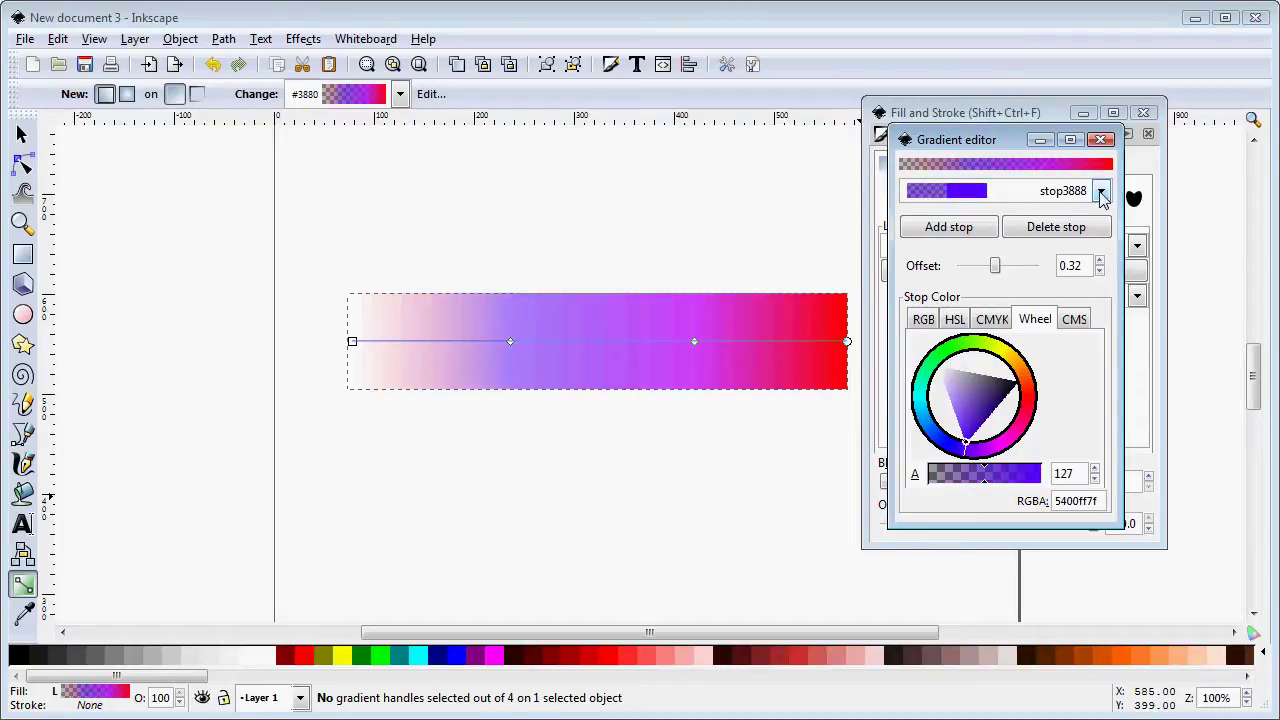
Colour starting stop stop3882 transparent blue (006eff00) on the colour wheel
click(1101, 192)
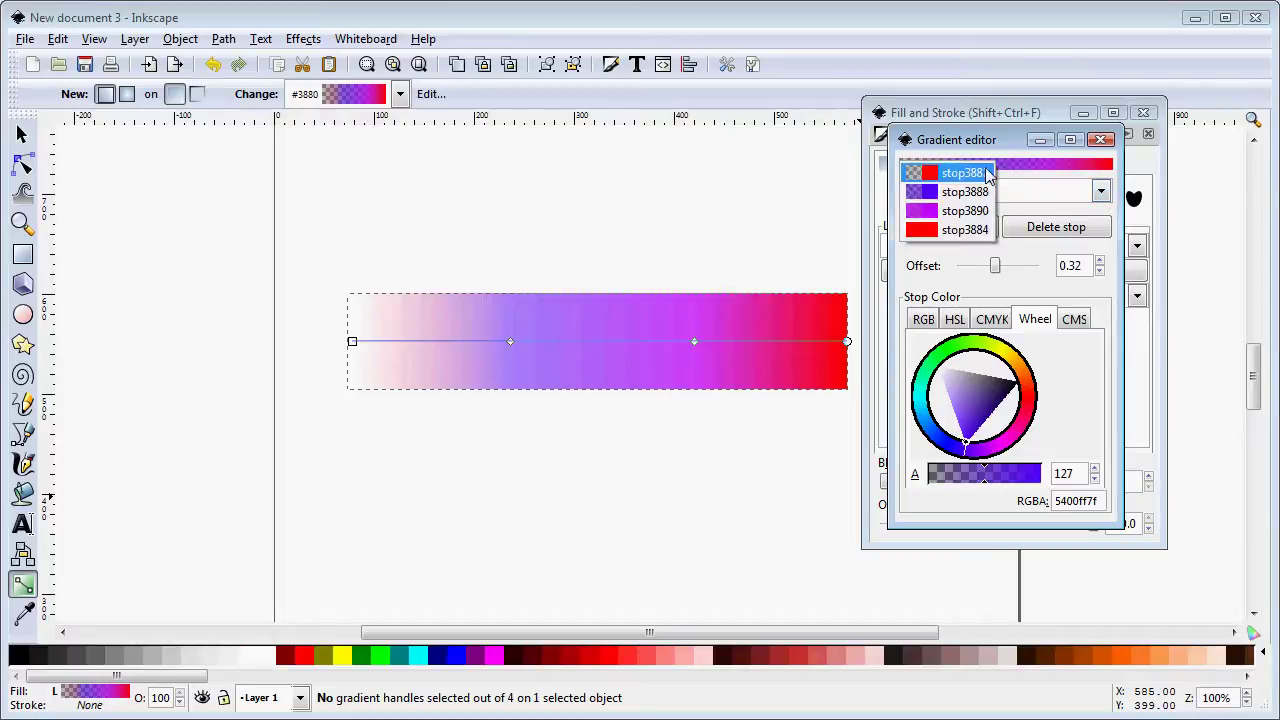
click(965, 174)
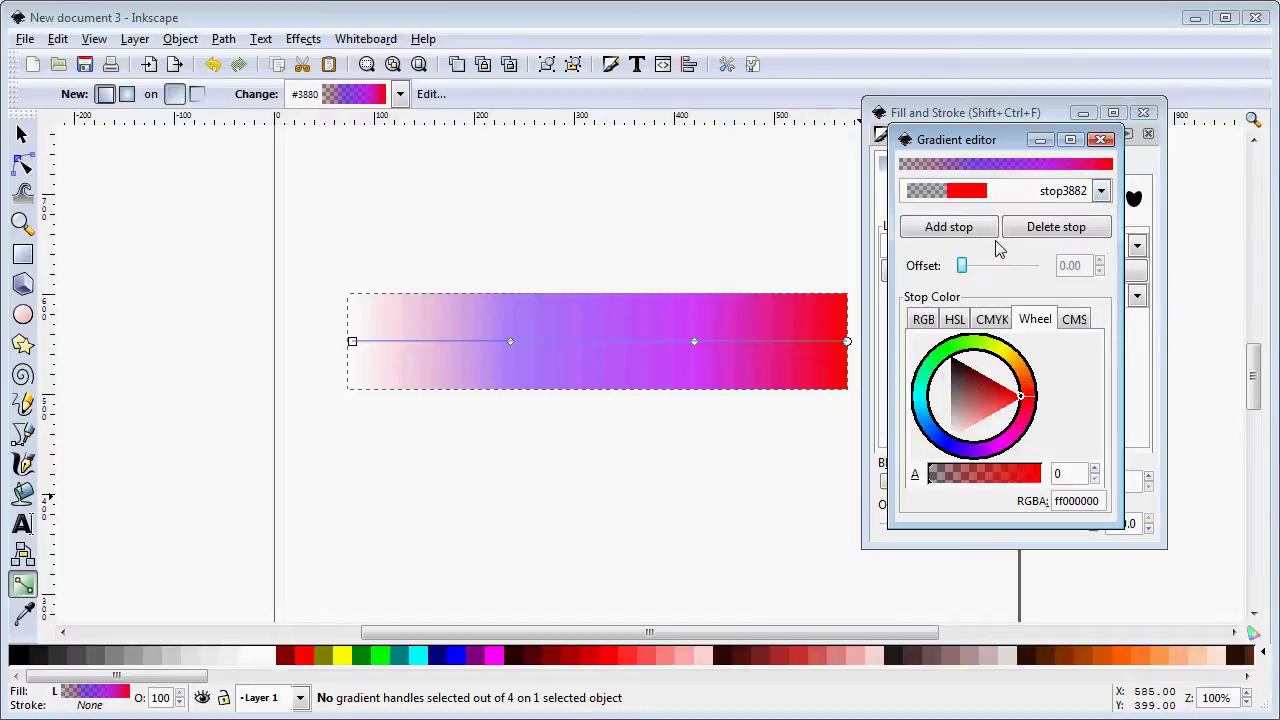
click(932, 432)
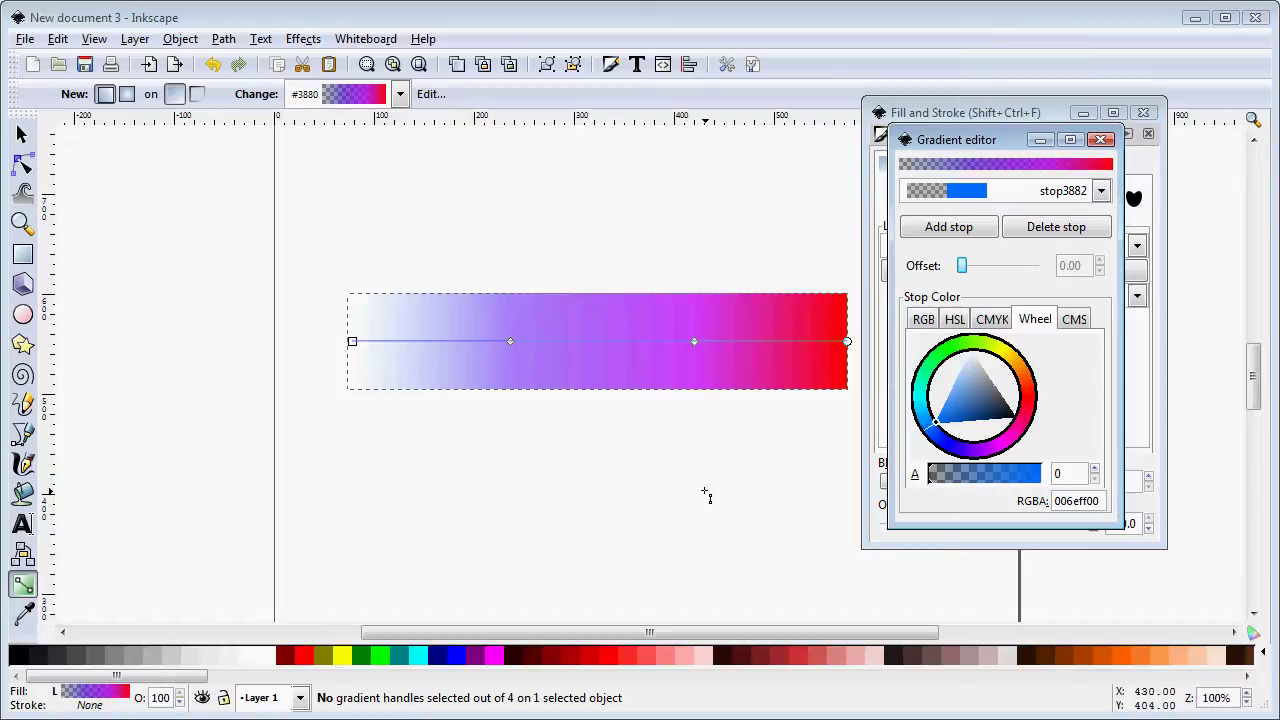
Reposition the purple mid stop along the gradient line, settling it slightly left of its original spot
drag(696, 342, 603, 343)
click(642, 344)
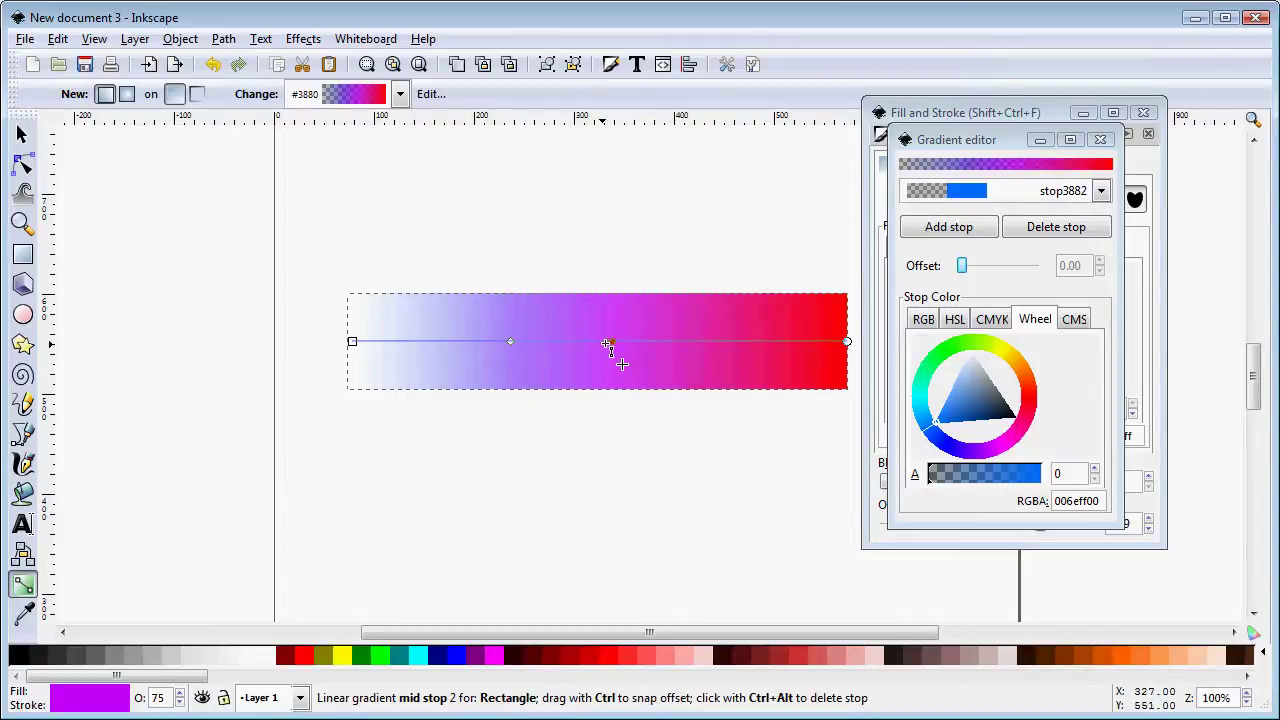
drag(607, 343, 667, 343)
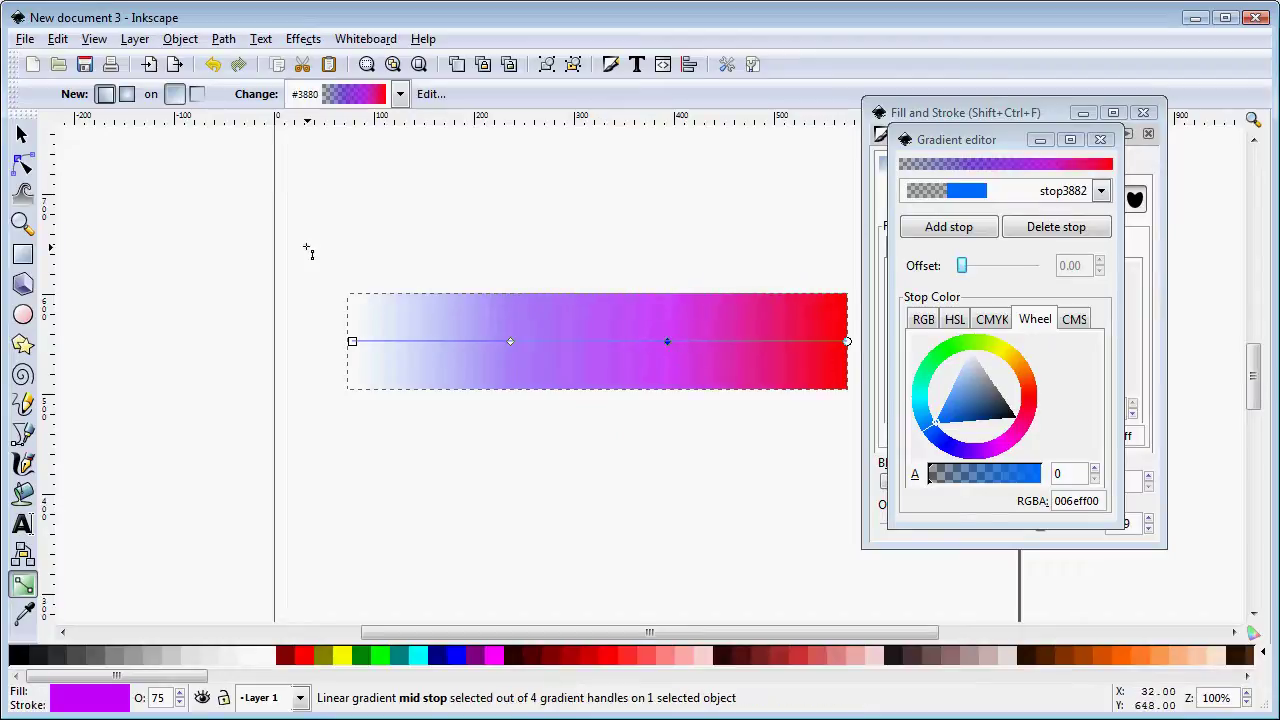